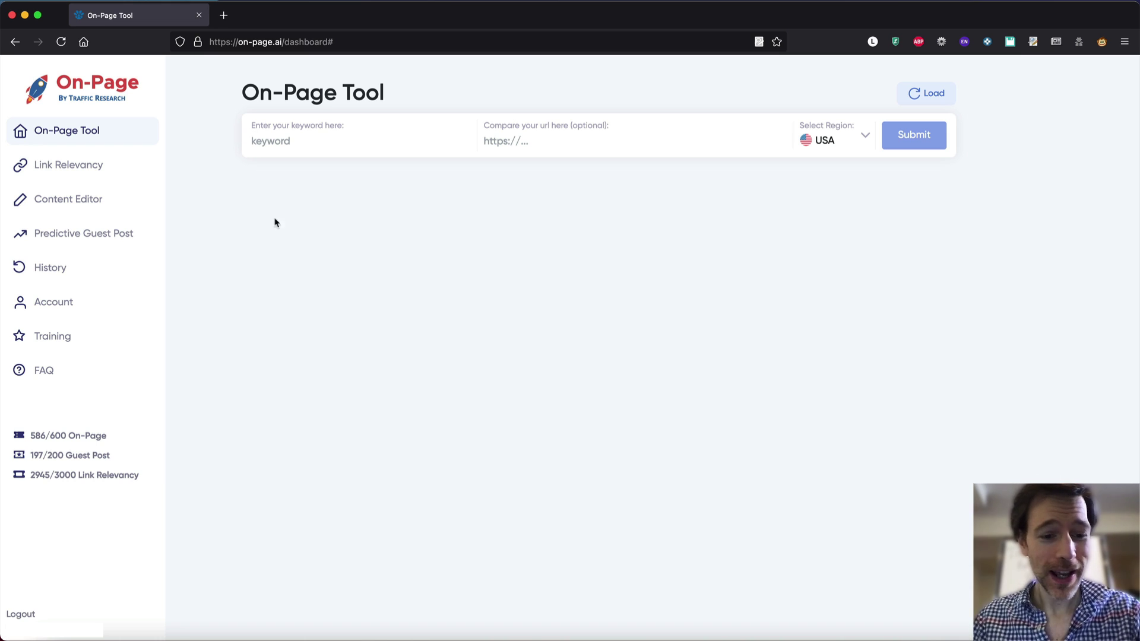
Search Google for "best plumber in new york" in a new private browsing window.
key("super+shift+p")
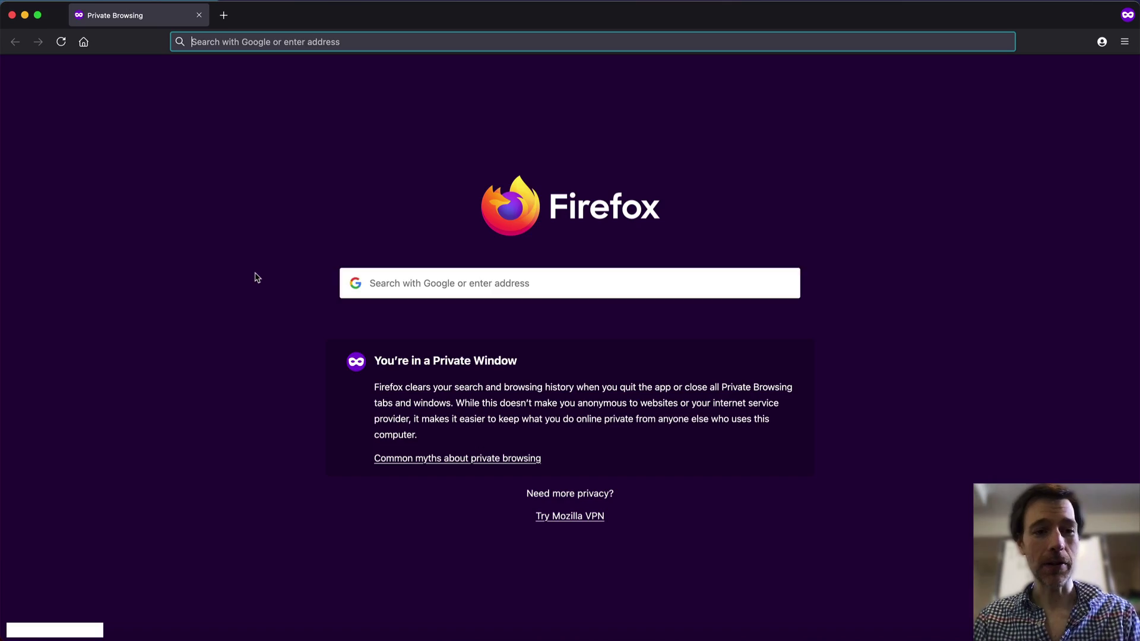
type("google.com")
key("Return")
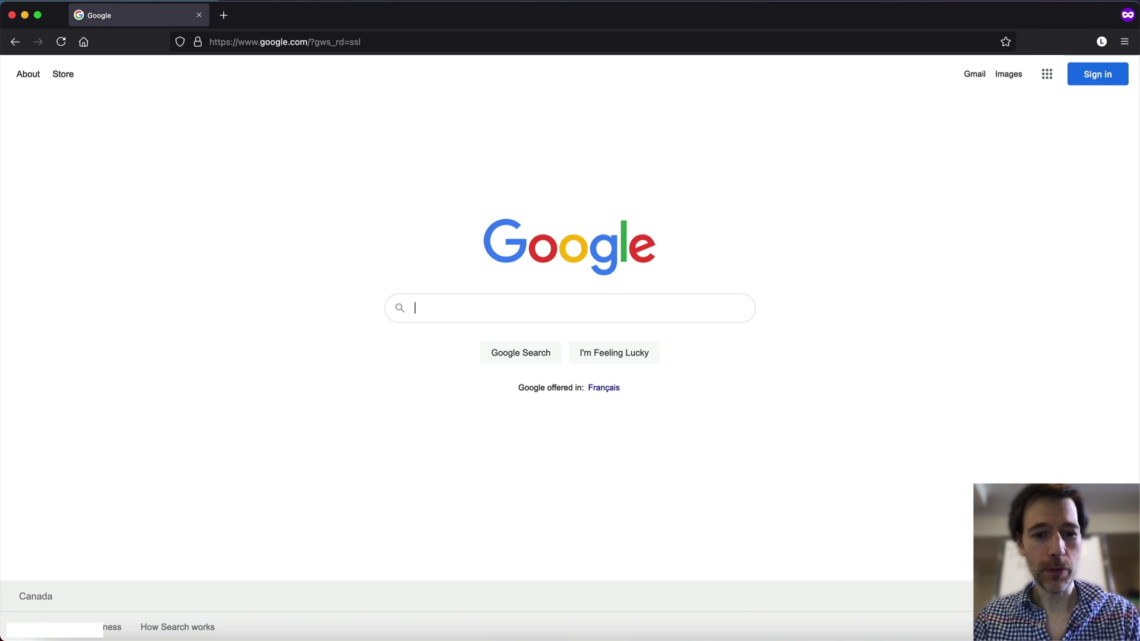
type("best plumber in")
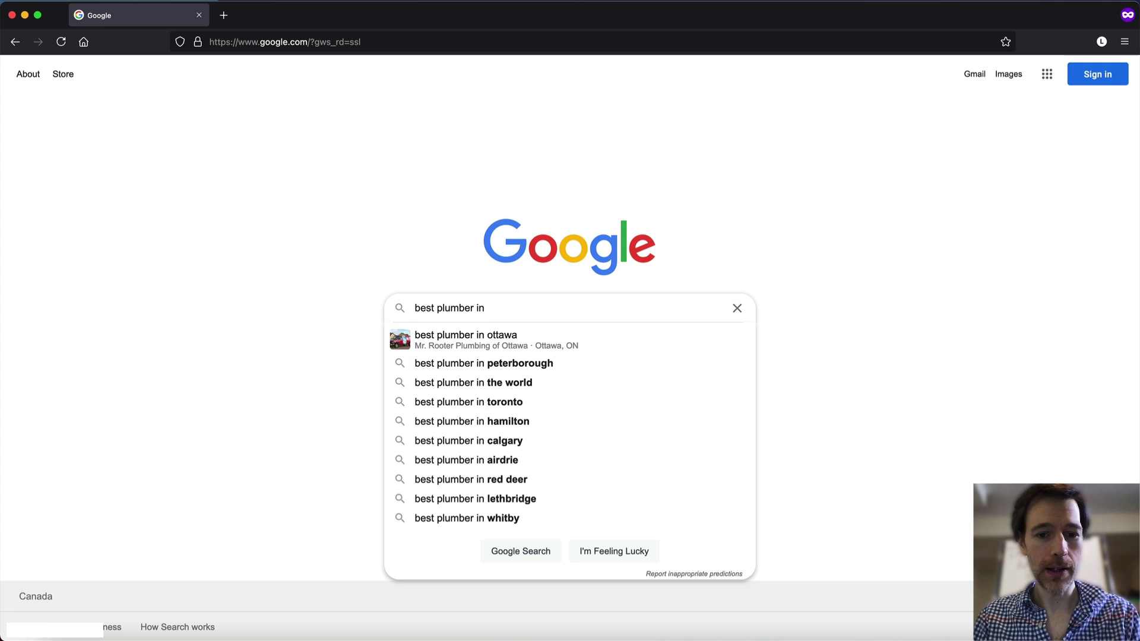
type(" new york")
key("Return")
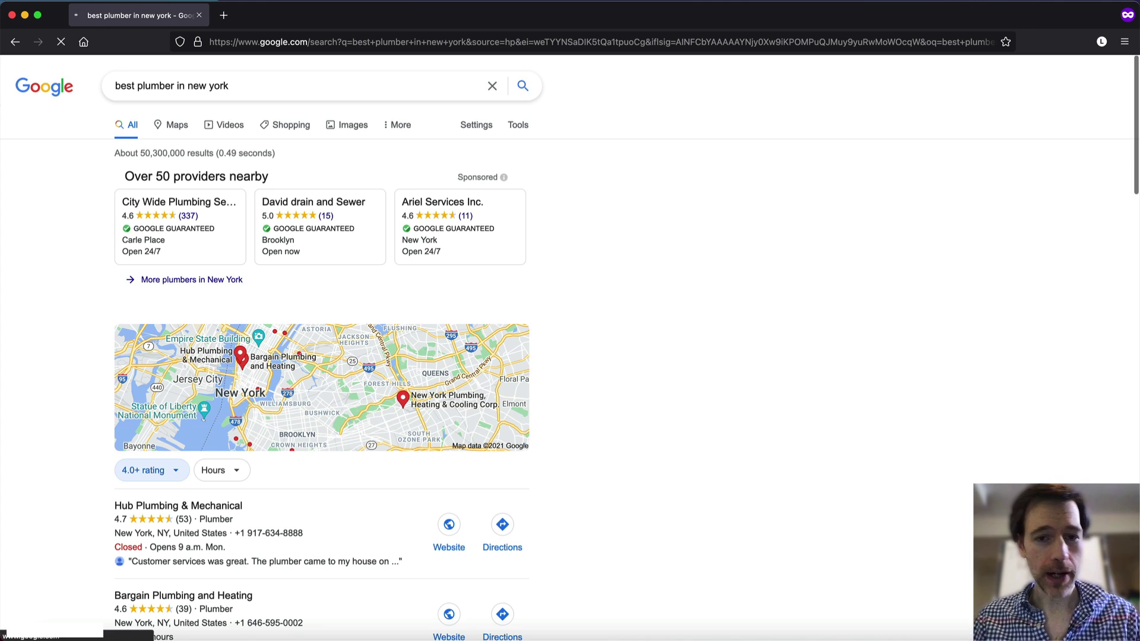
Open the Ariel Services, Inc. result from the second Google results page in a new tab and copy its web address.
scroll(27, 397, "down", 6)
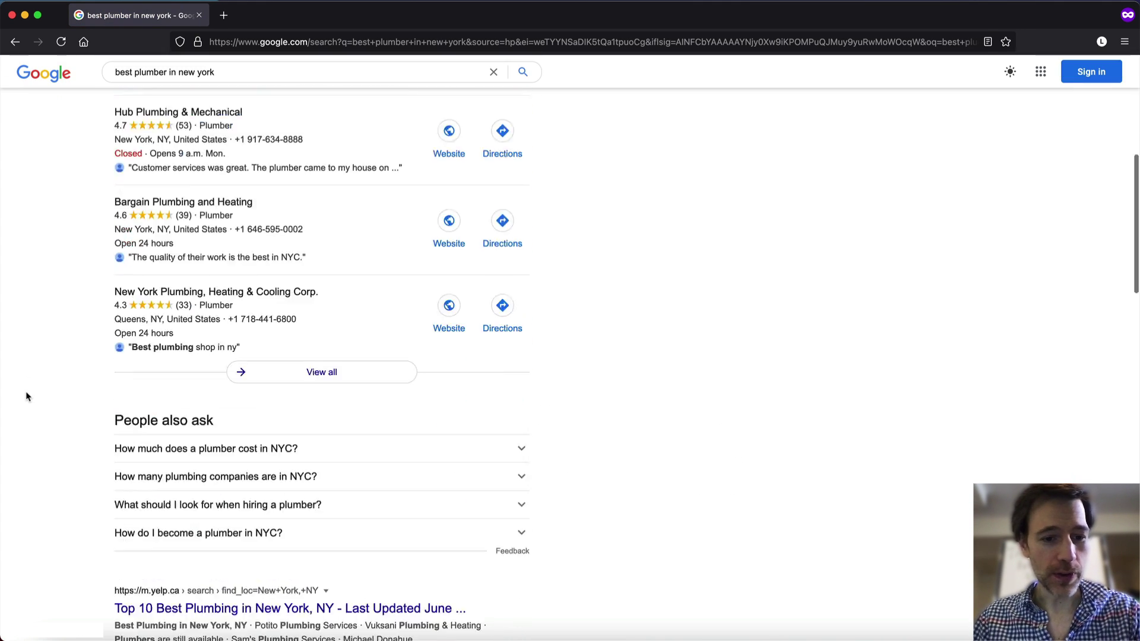
scroll(26, 396, "down", 15)
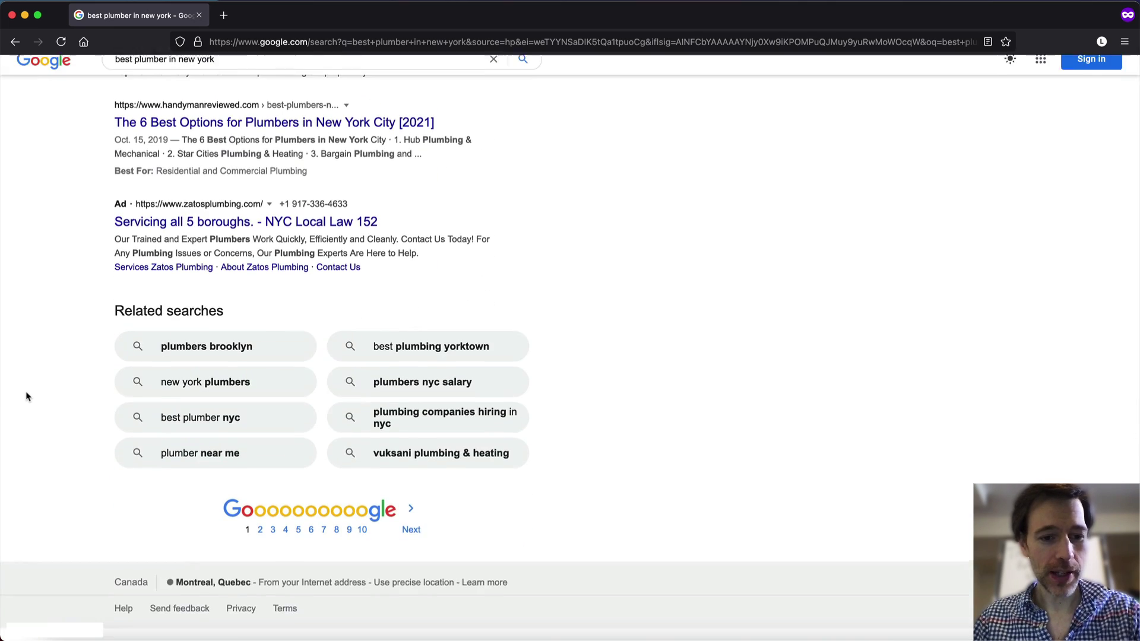
left_click(412, 544)
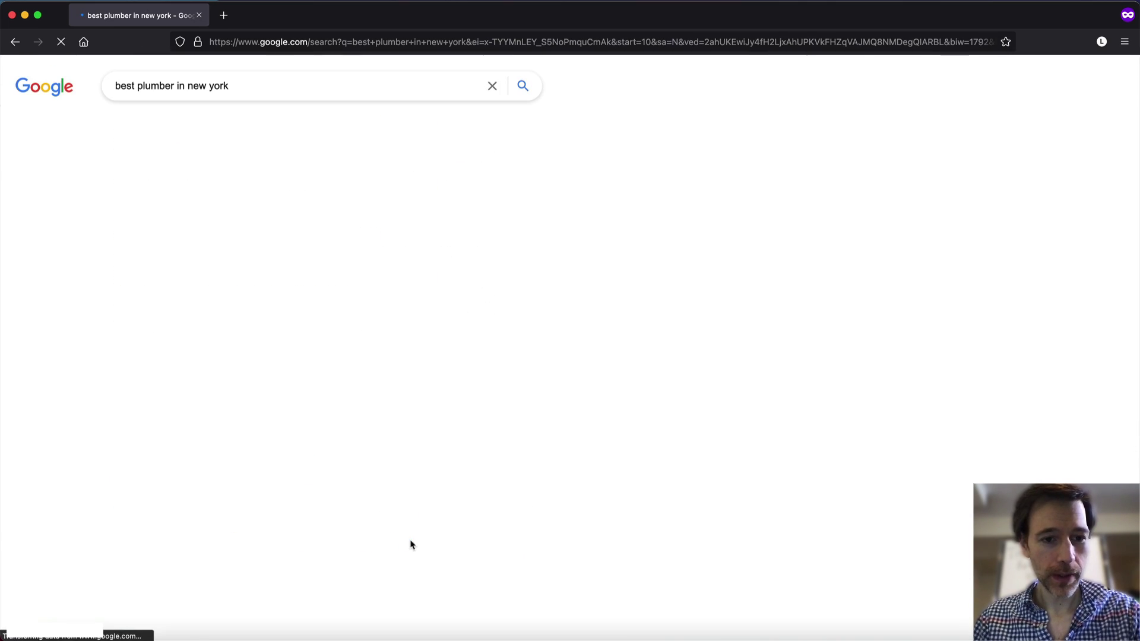
scroll(77, 461, "down", 3)
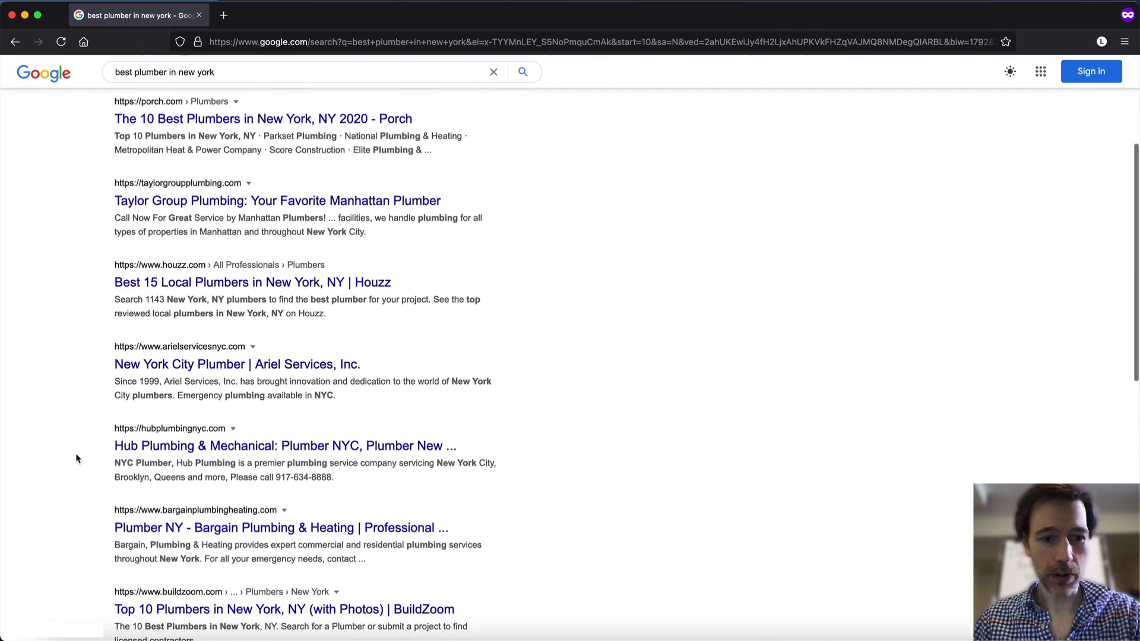
left_click(164, 366, "super")
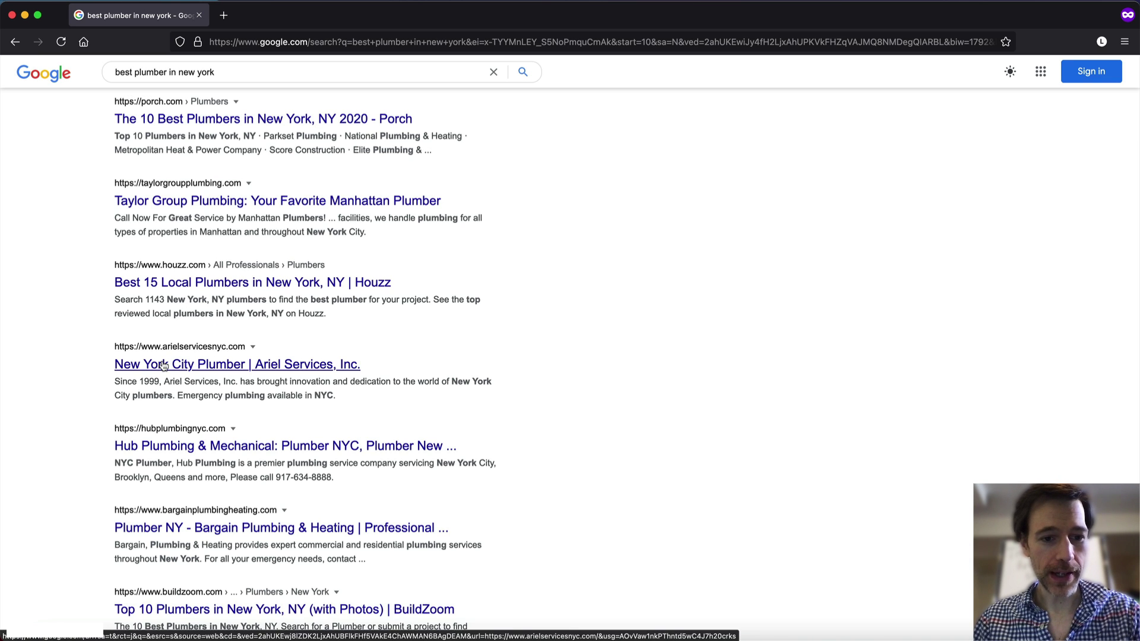
left_click(285, 17)
left_click(291, 39)
key("super+c")
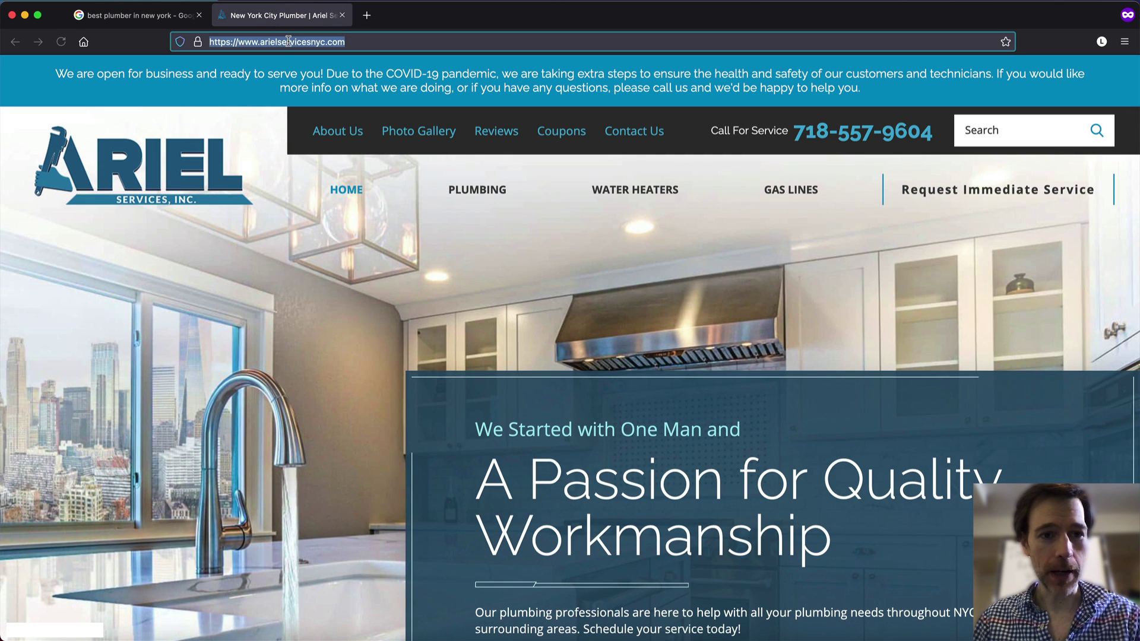
left_click_drag(459, 28, 776, 63)
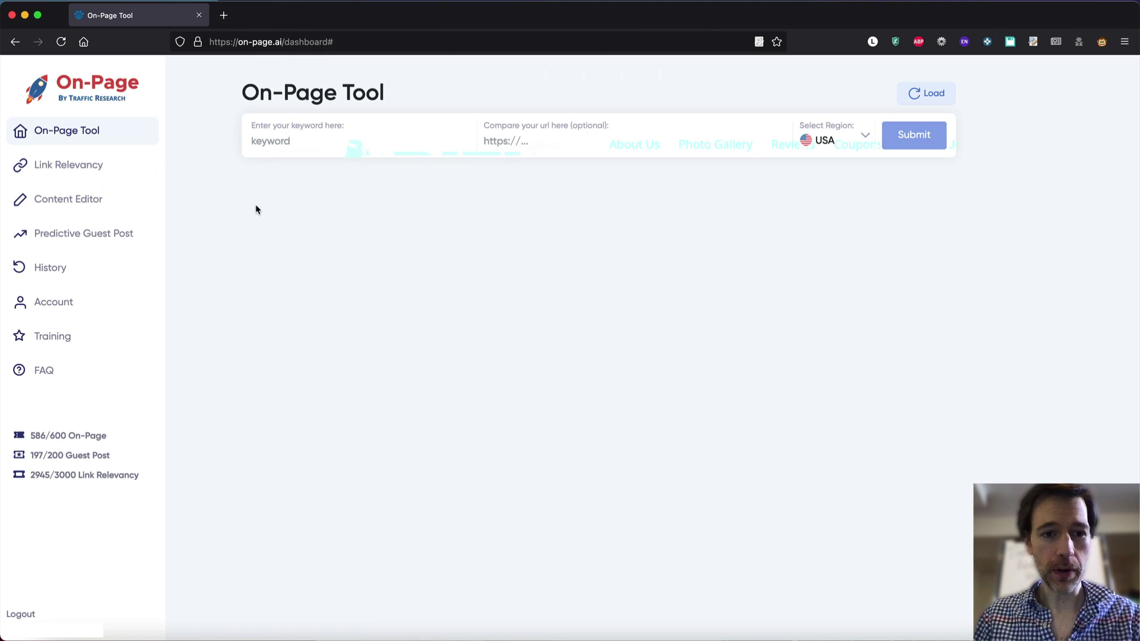
left_click(516, 141)
key("super+v")
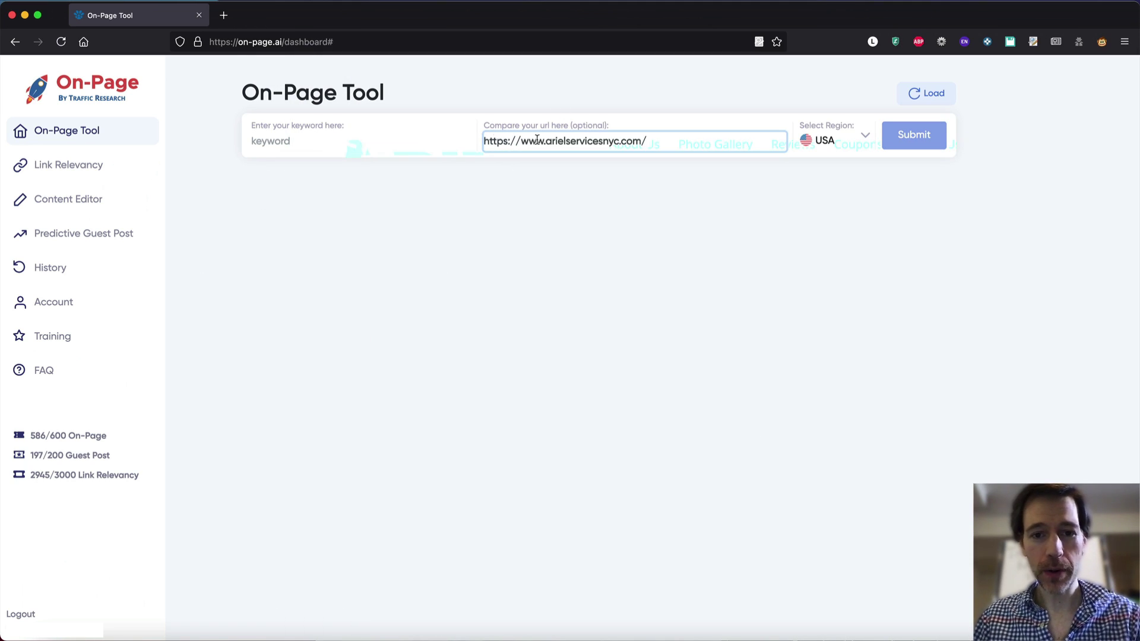
left_click(372, 144)
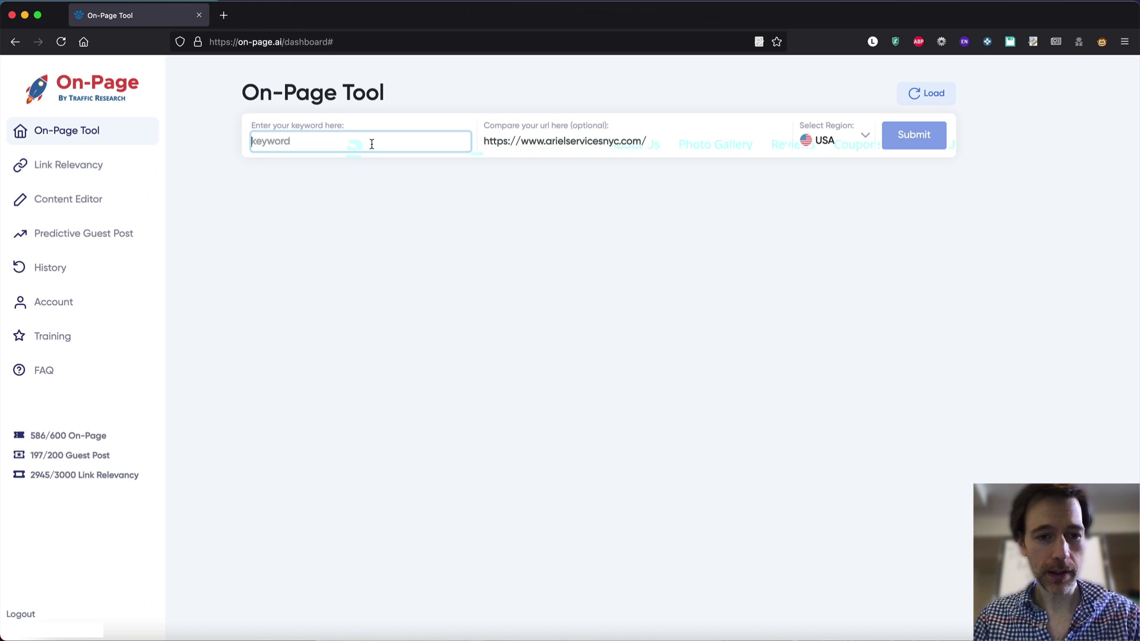
type("best plumber")
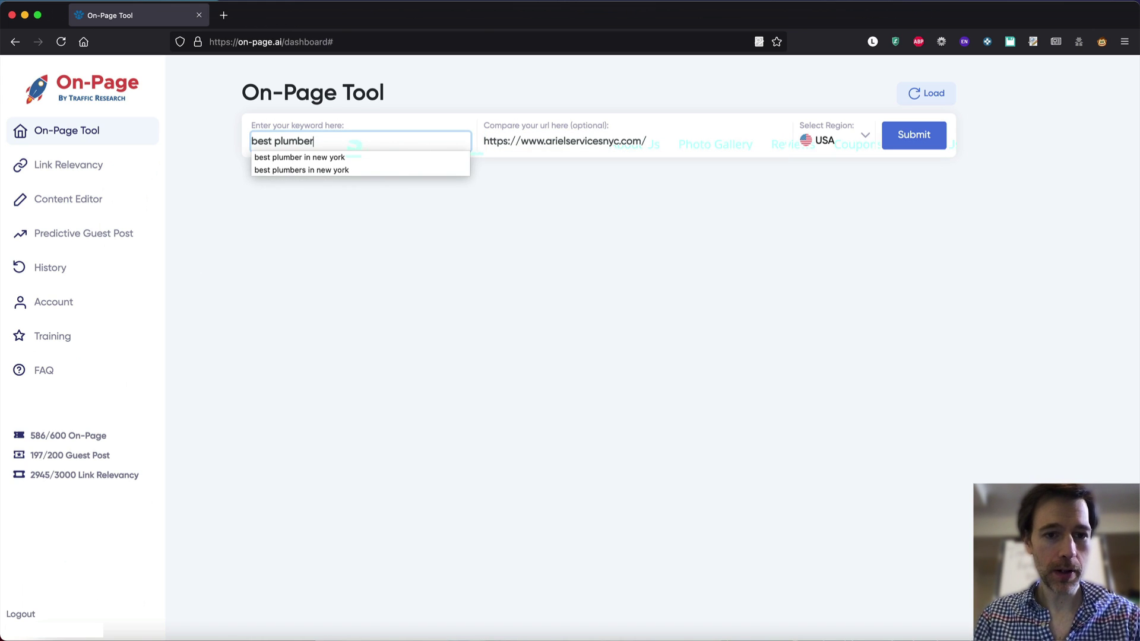
type("in in ")
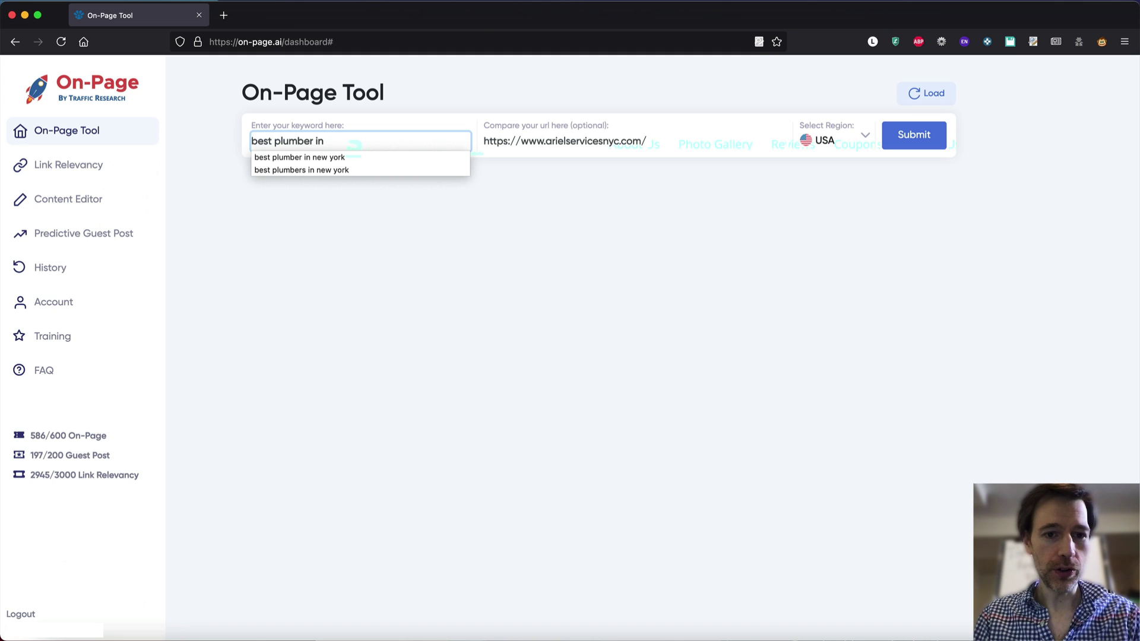
type("new york")
key("Return")
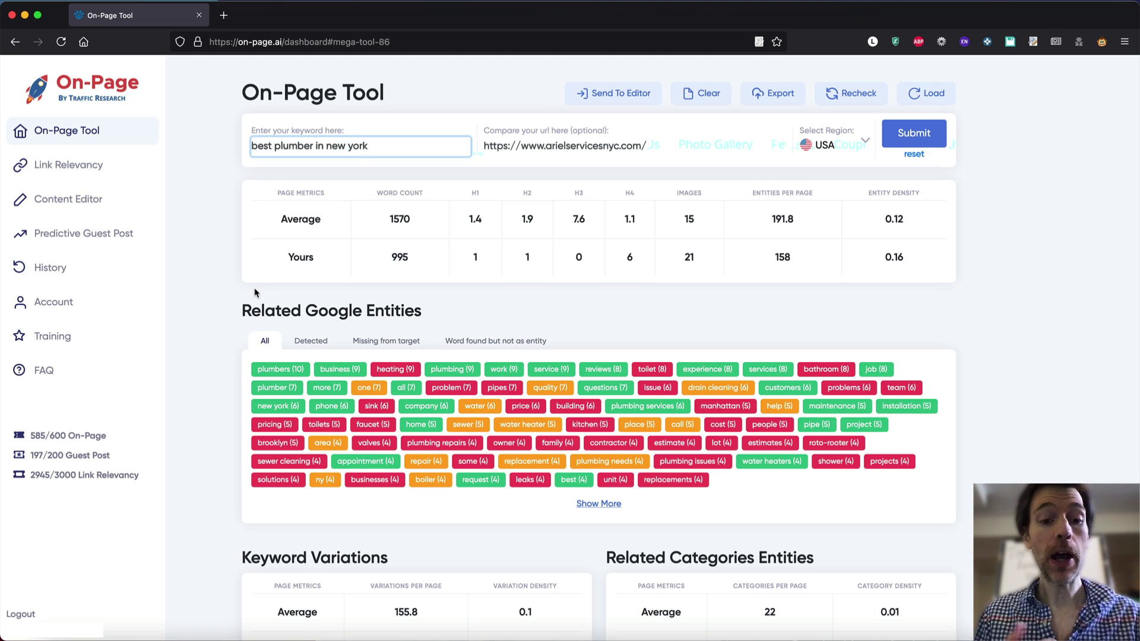
Compare the average word count with the target page's word count in the page metrics.
left_click(220, 295)
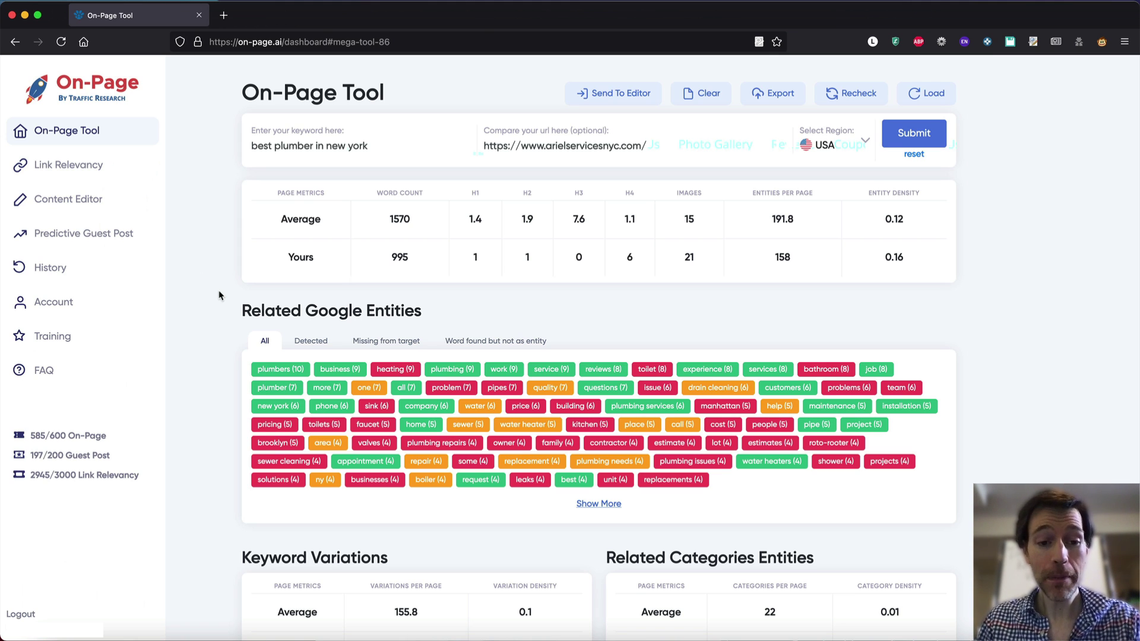
scroll(220, 296, "down", 1)
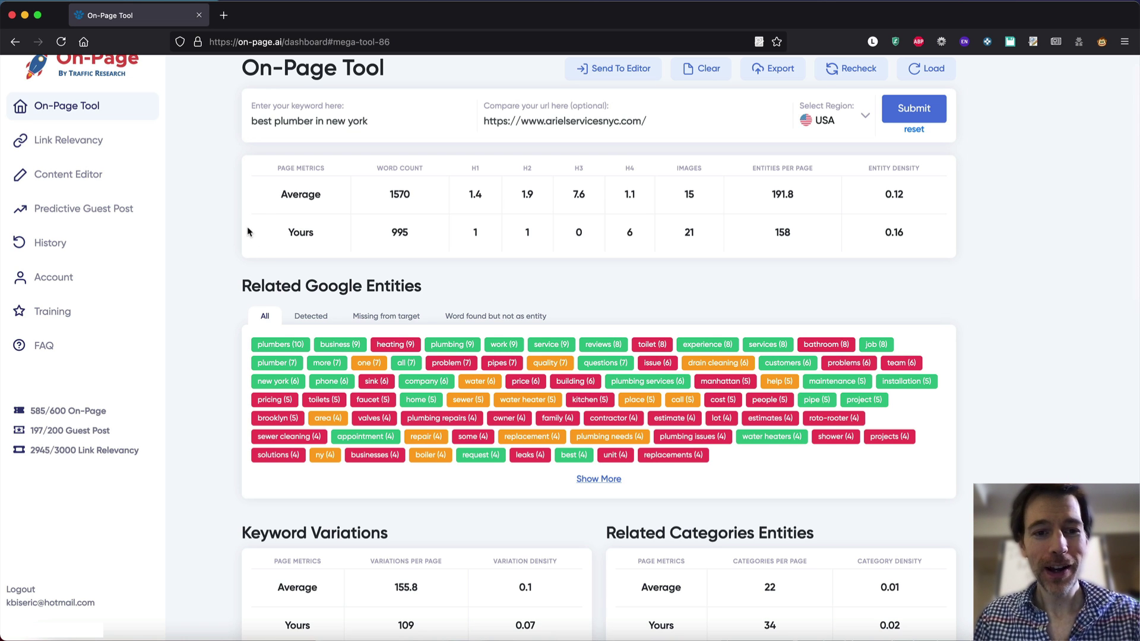
scroll(270, 257, "down", 1)
scroll(271, 256, "up", 2)
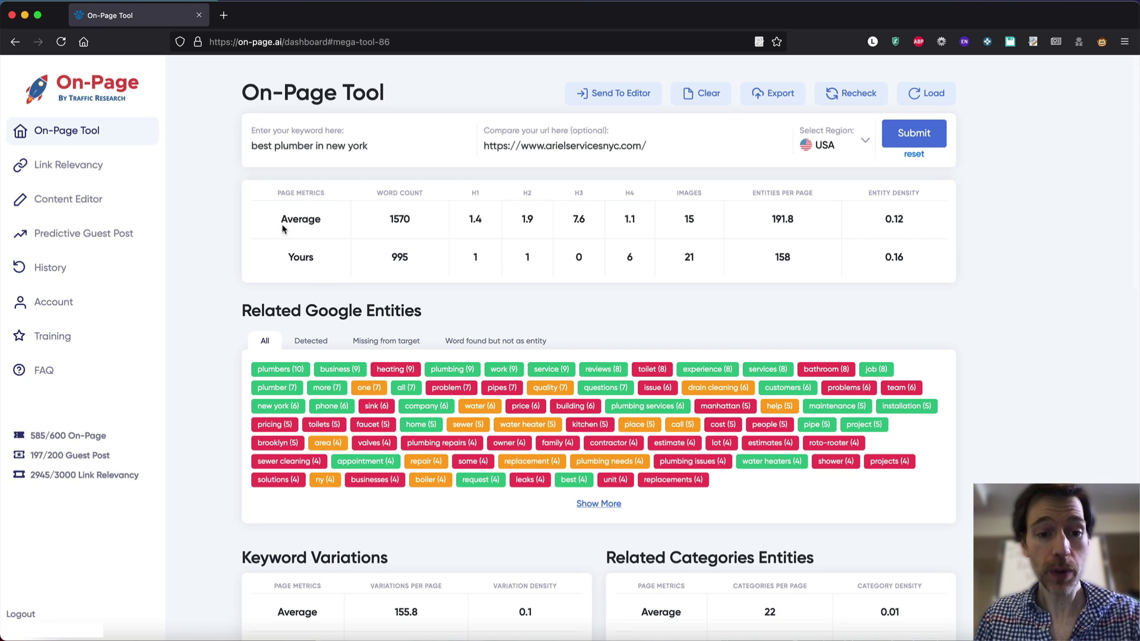
left_click_drag(353, 217, 412, 225)
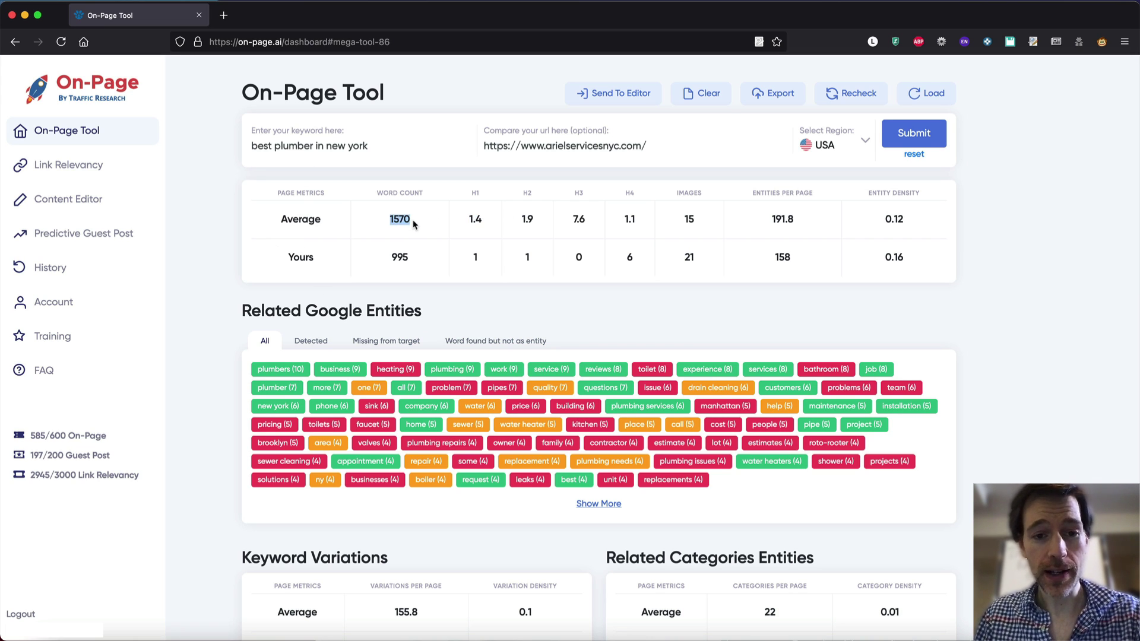
left_click(411, 224)
left_click_drag(388, 265, 415, 265)
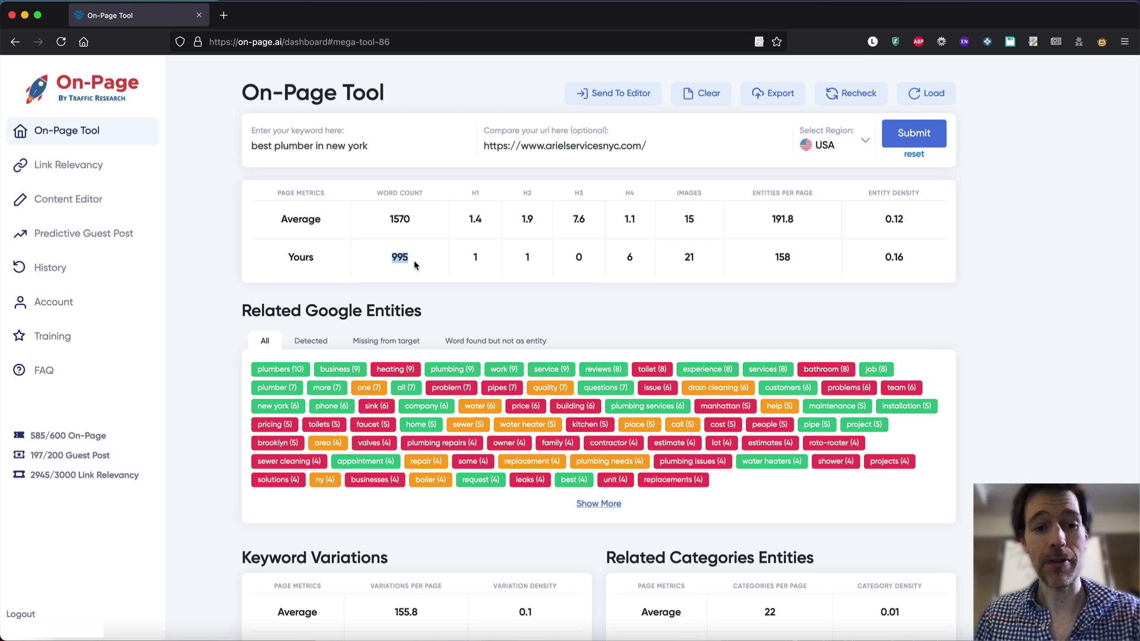
left_click(414, 265)
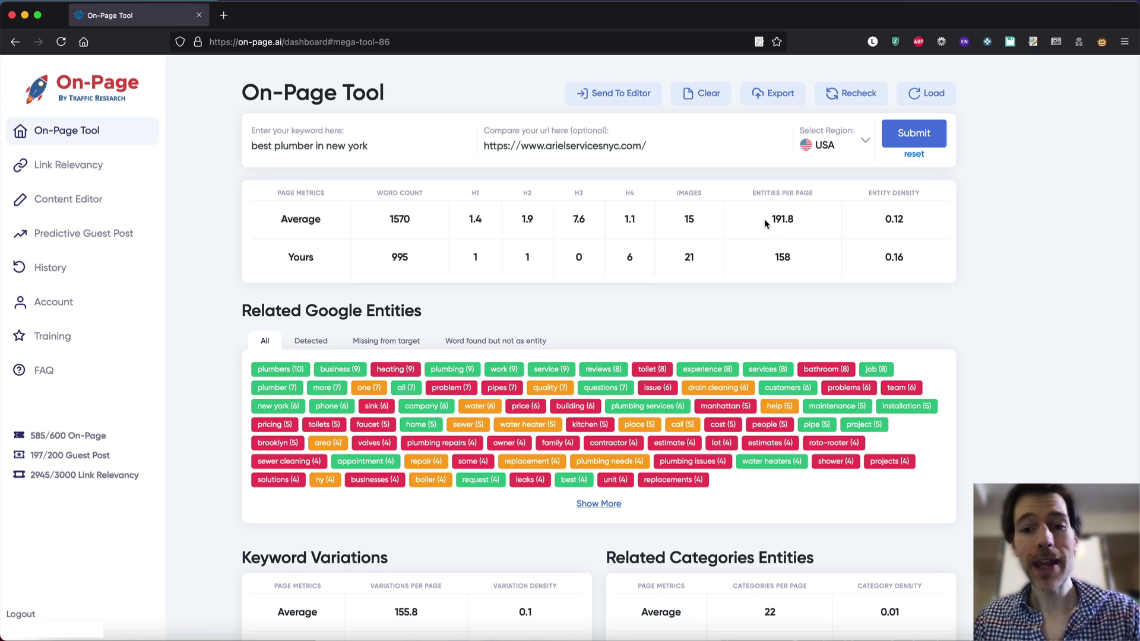
Compare the average entities per page for the keyword with the target page's entity count.
left_click_drag(768, 220, 825, 222)
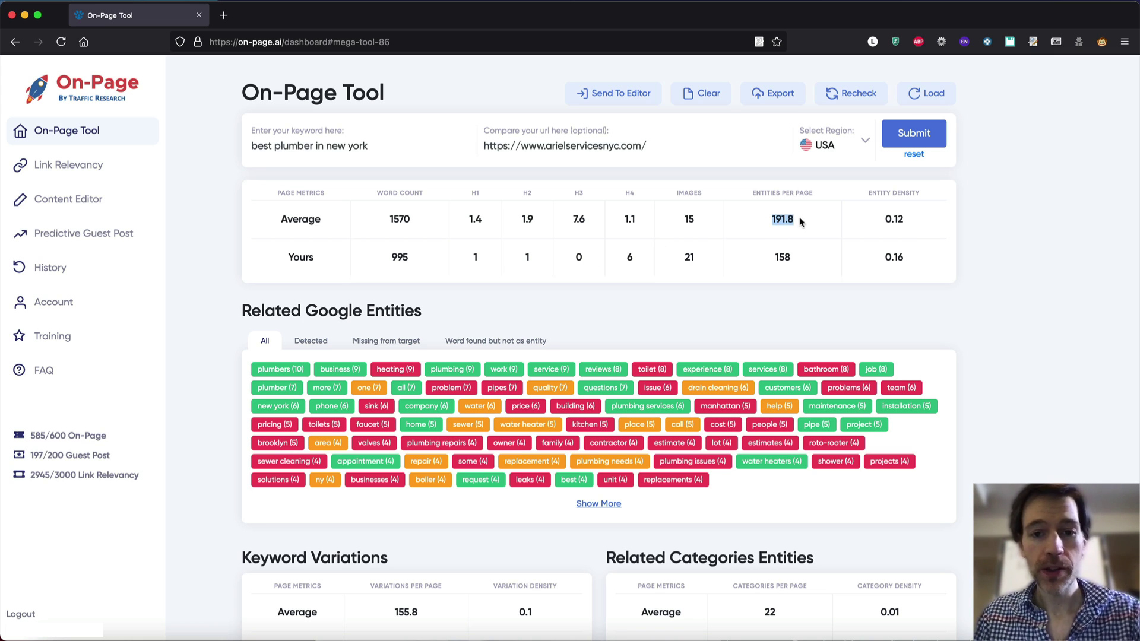
left_click(800, 222)
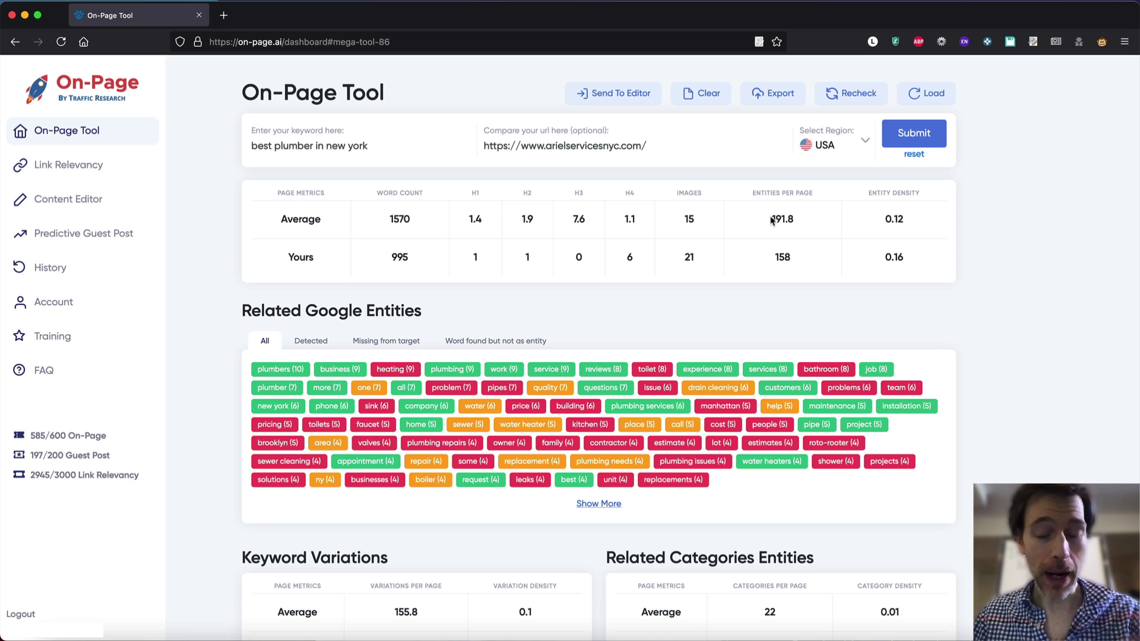
left_click_drag(772, 221, 804, 221)
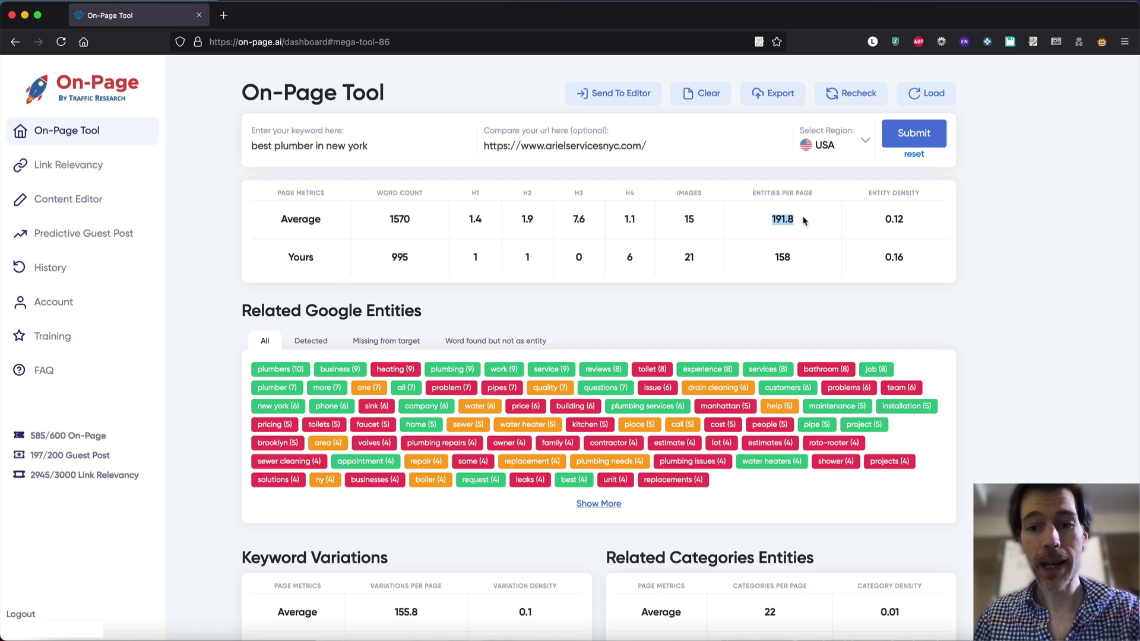
left_click(805, 221)
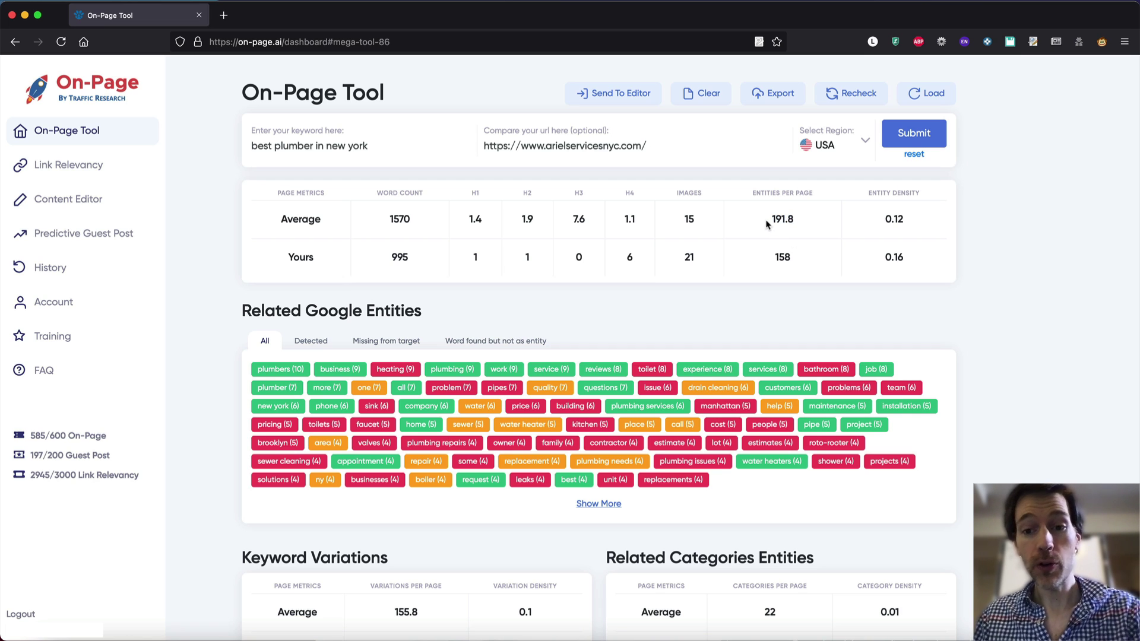
double_click(801, 221)
left_click(799, 221)
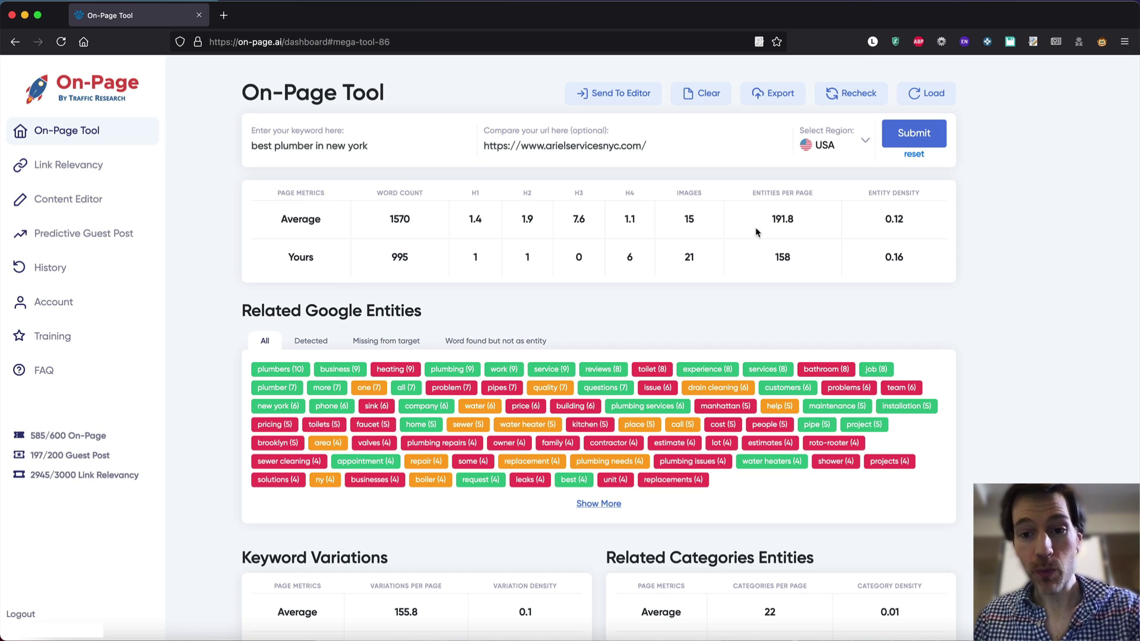
double_click(791, 219)
left_click(378, 141)
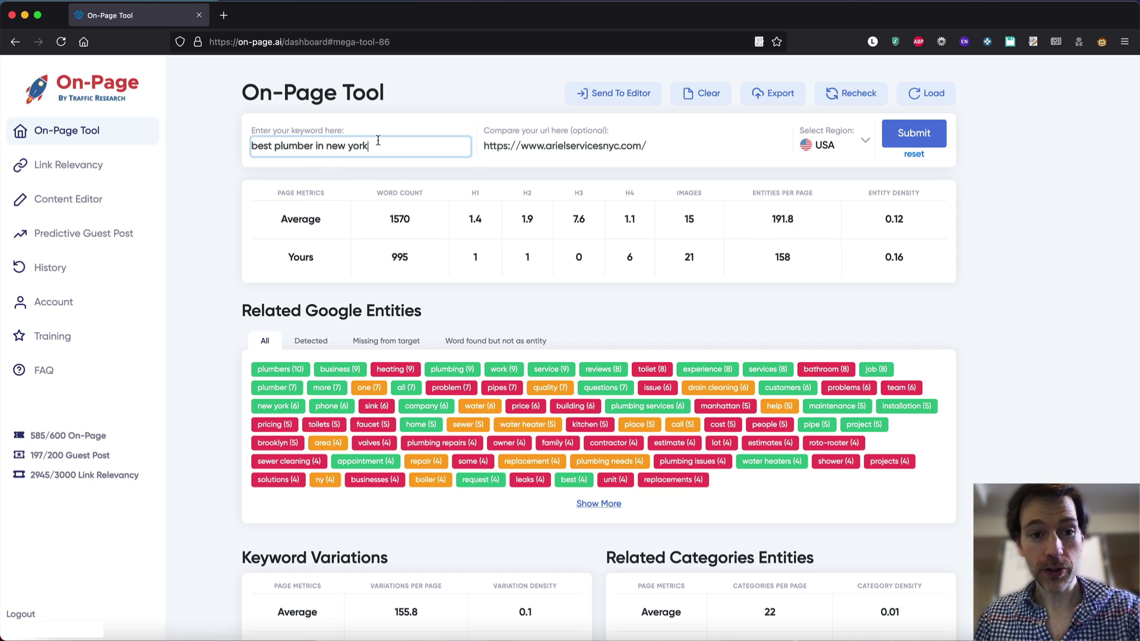
left_click_drag(770, 224, 819, 226)
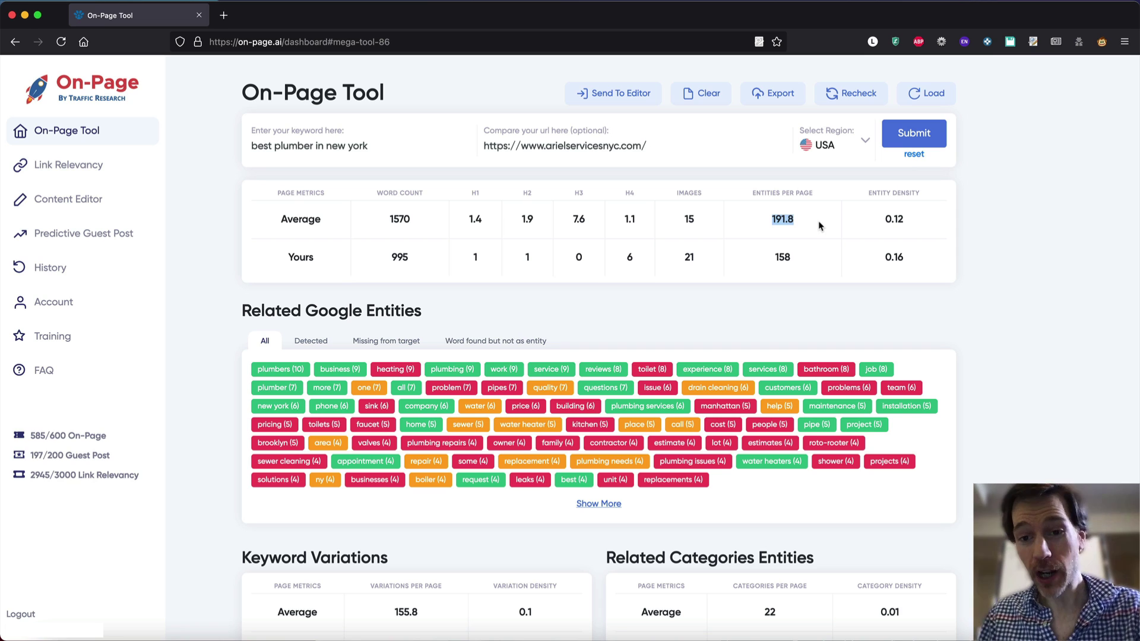
left_click_drag(755, 261, 799, 263)
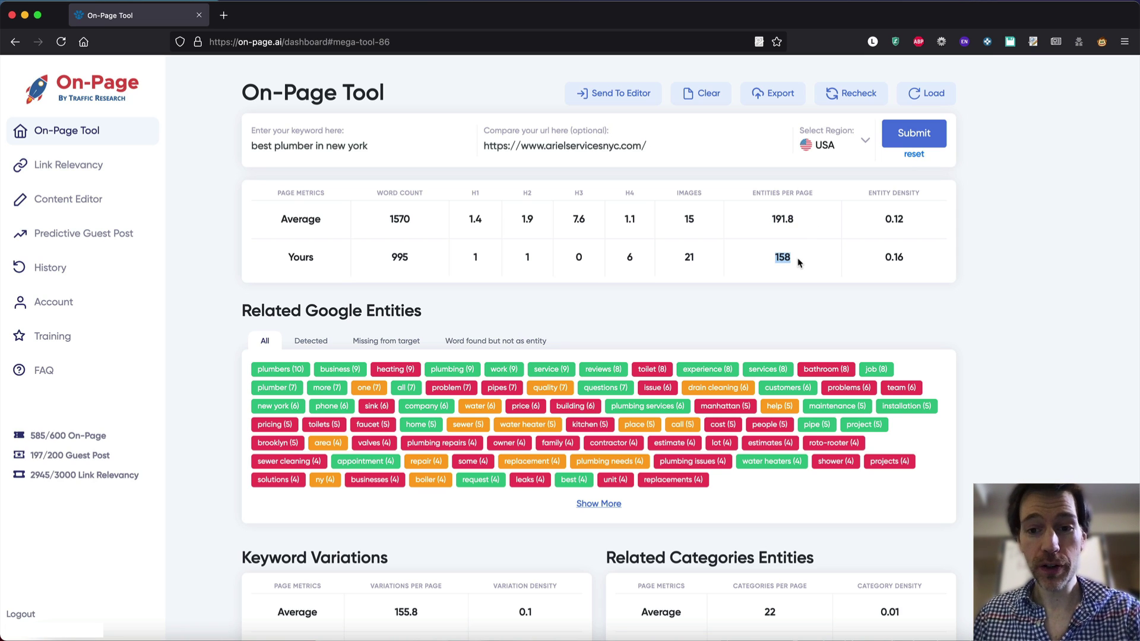
left_click(799, 263)
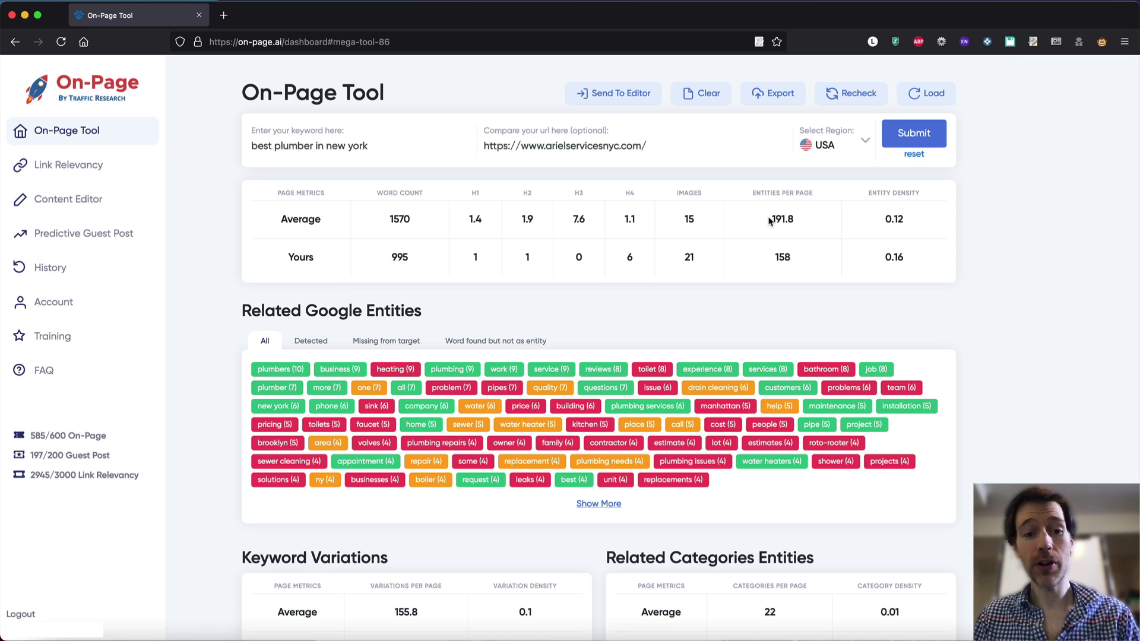
left_click_drag(385, 146, 241, 143)
left_click(208, 213)
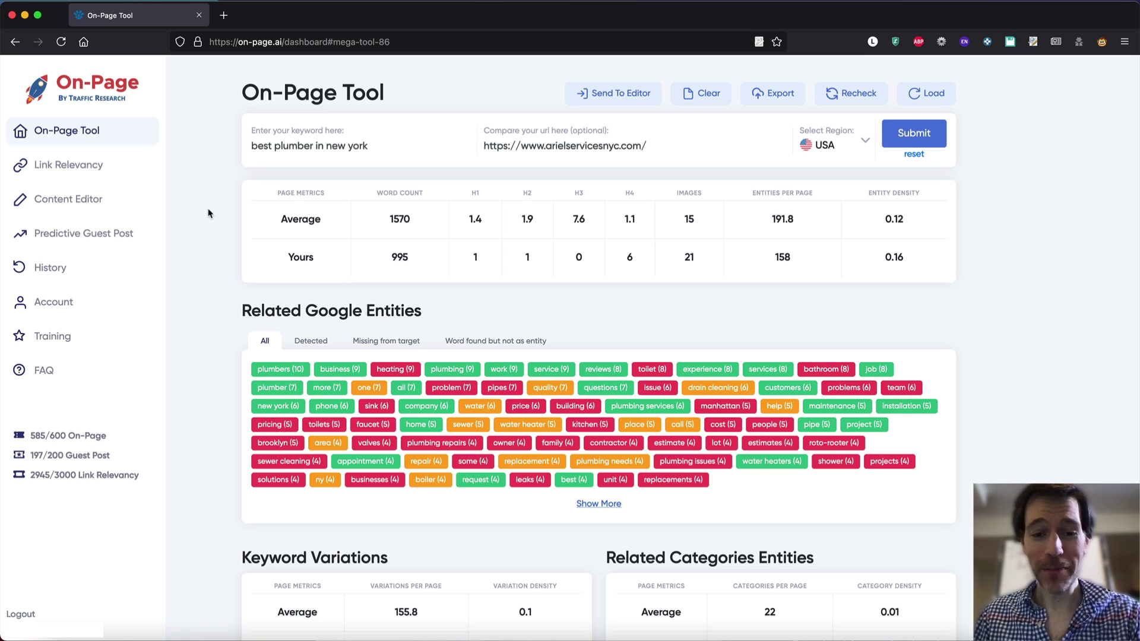
Examine the Related Google Entities section of the report.
scroll(221, 335, "down", 2)
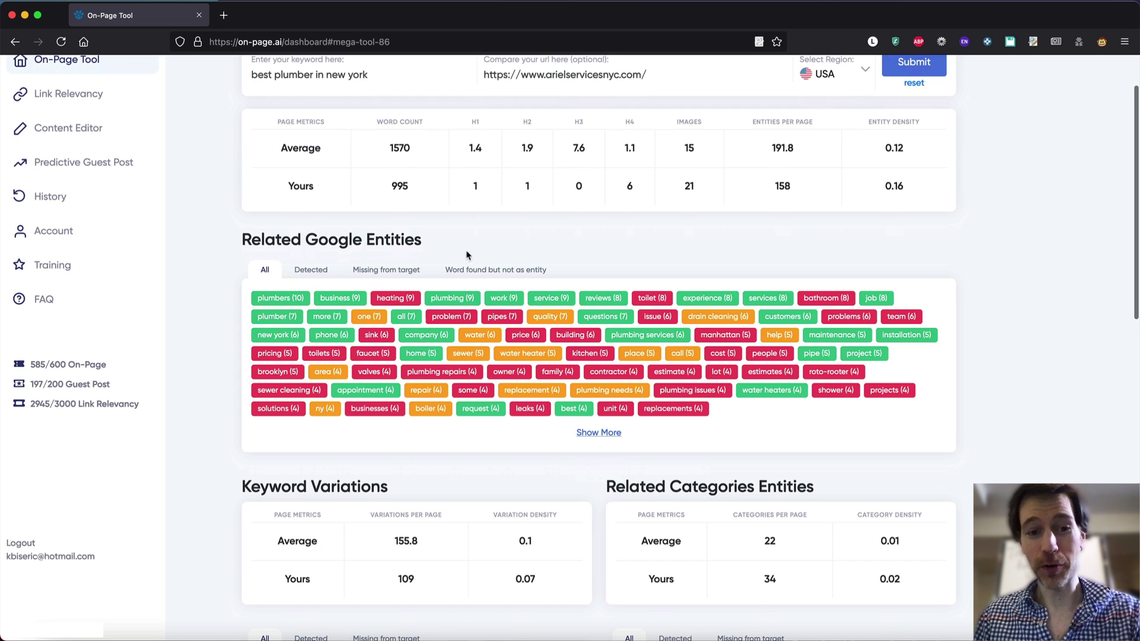
left_click_drag(245, 239, 432, 236)
left_click(432, 238)
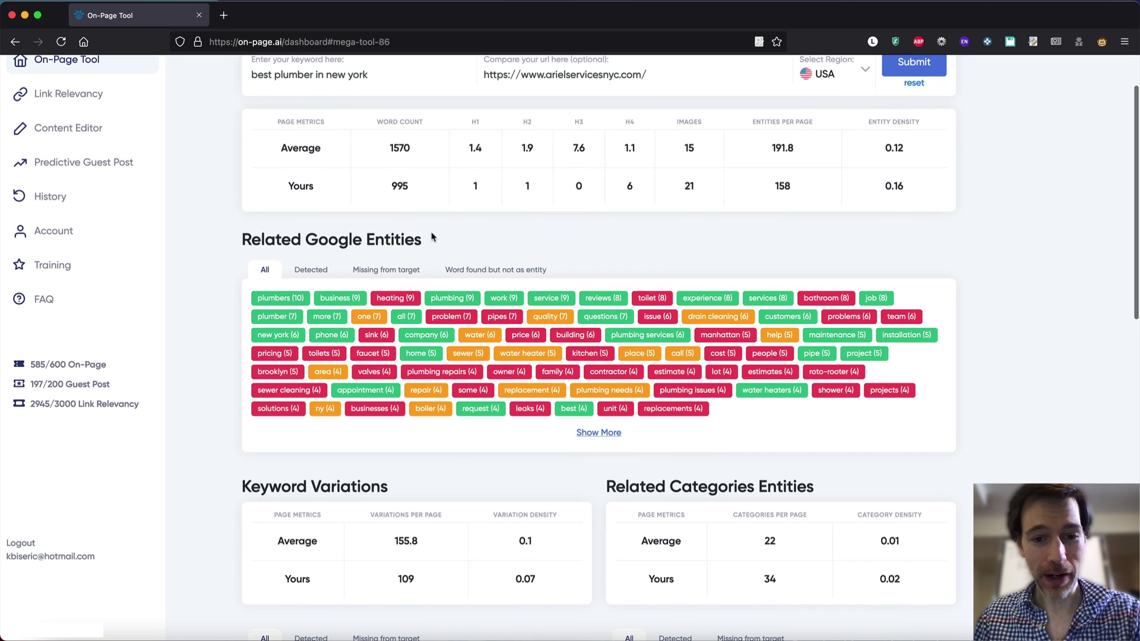
scroll(432, 238, "up", 1)
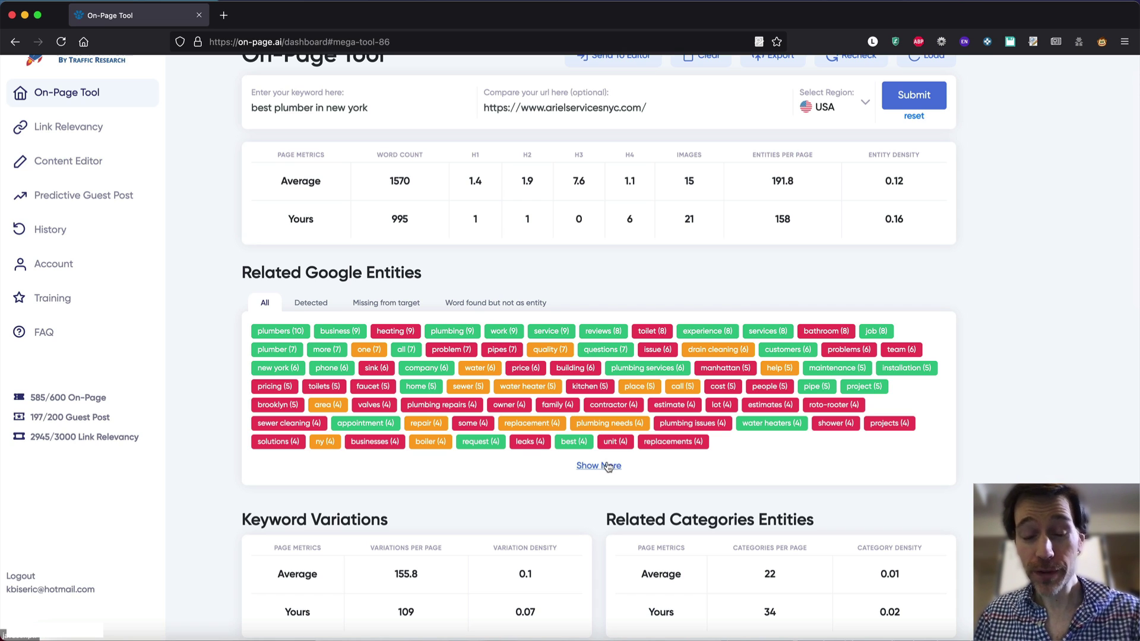
Expand the full list of Related Google Entities and highlight the "toilet" entity.
left_click(333, 117)
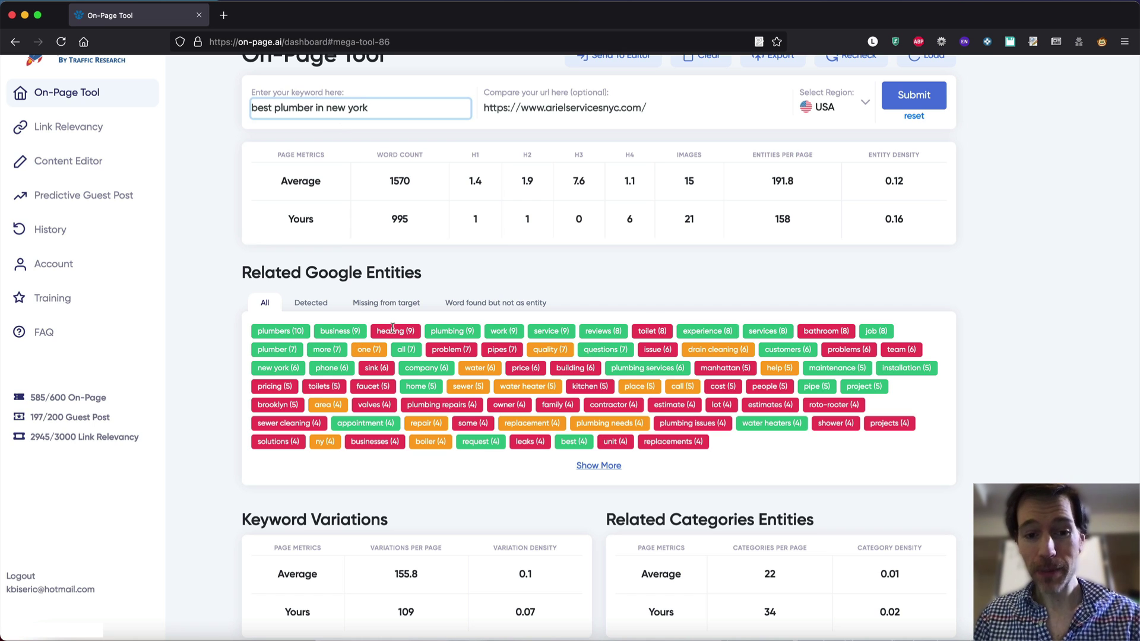
left_click(598, 467)
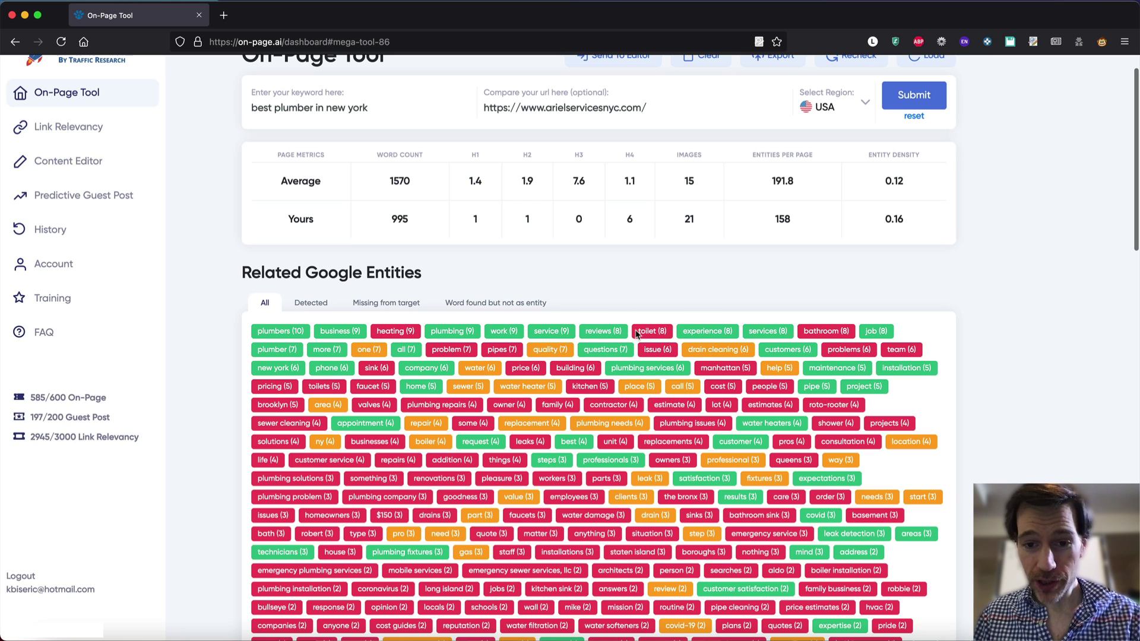
left_click_drag(636, 333, 676, 336)
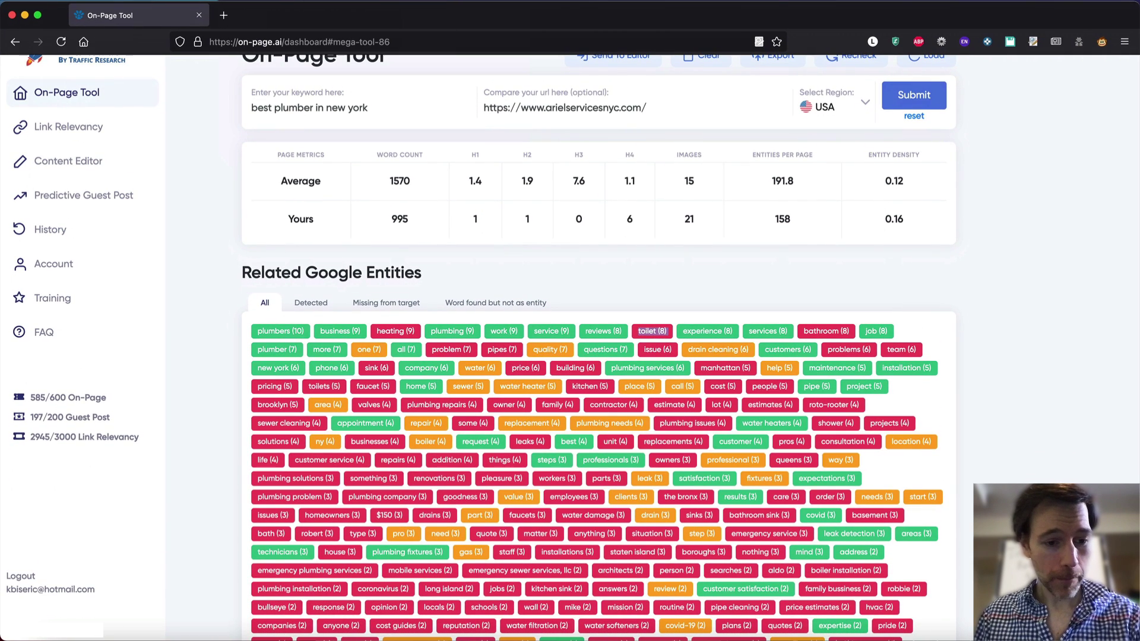
Switch to the Ariel Services website window and search the page for "toilet".
right_click(149, 635)
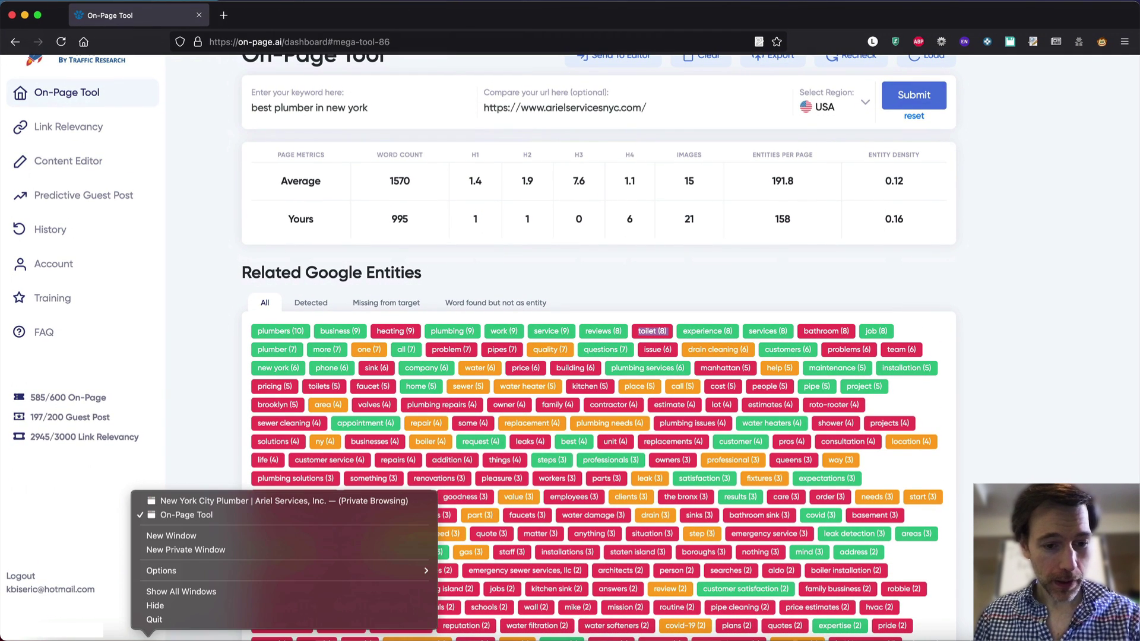
left_click(202, 500)
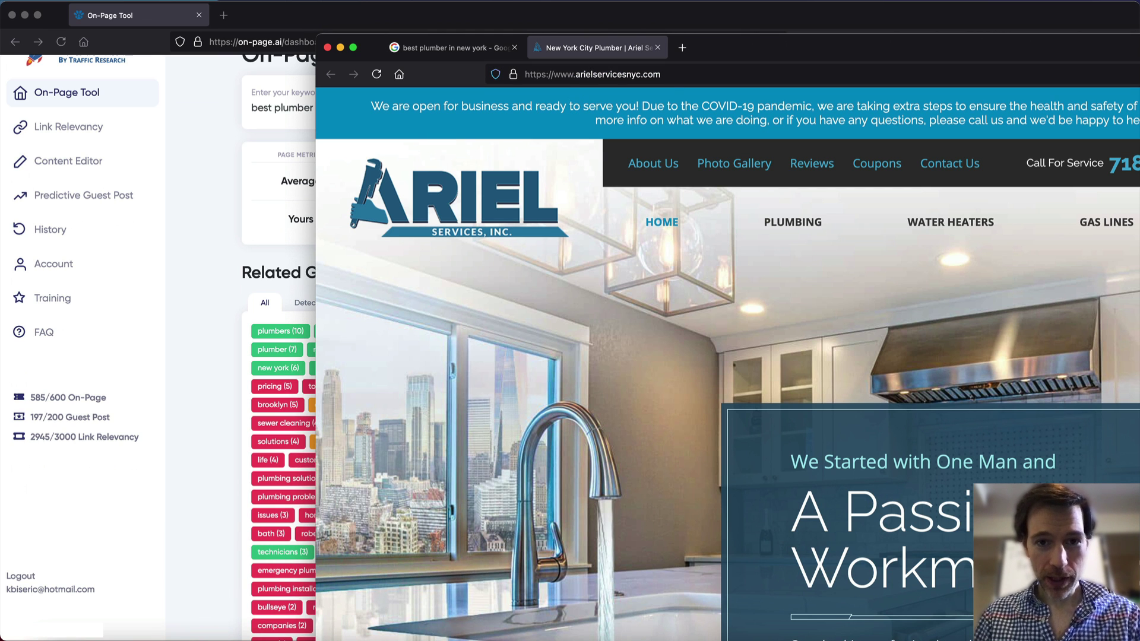
left_click_drag(701, 33, 582, 113)
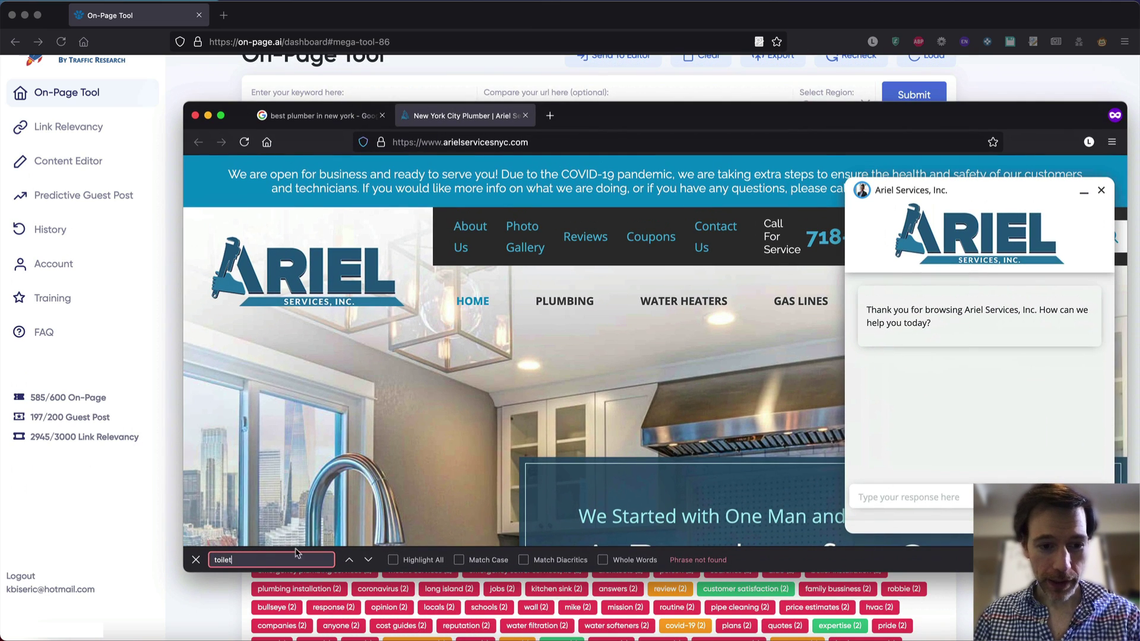
Replace the page search term with "bathroom" to look for that word on the website.
double_click(257, 560)
key("BackSpace")
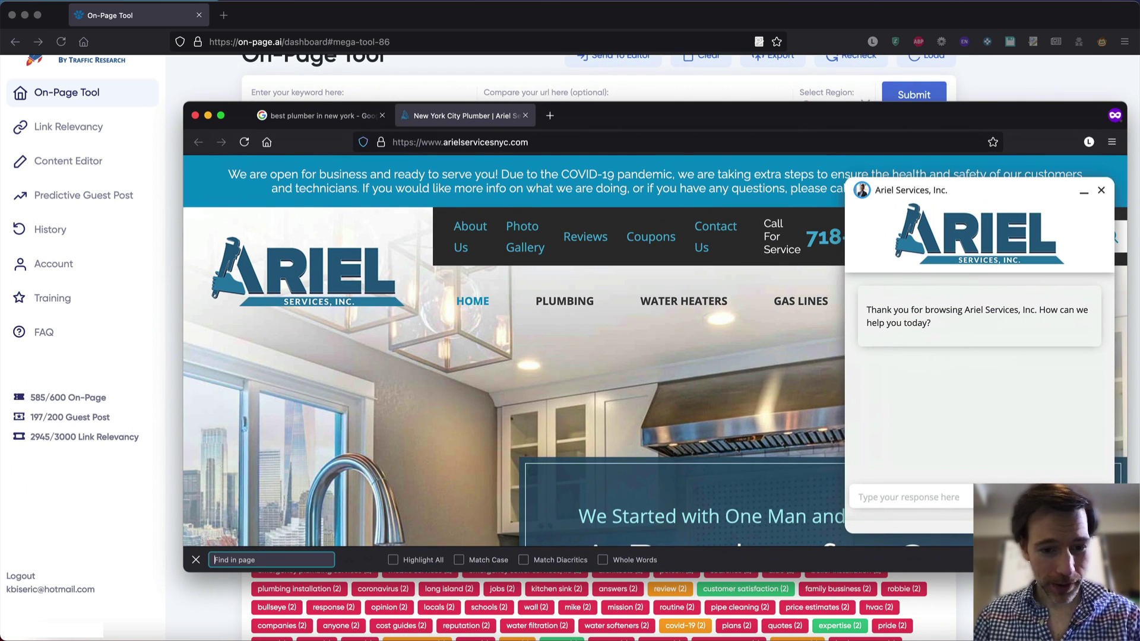
left_click_drag(660, 112, 582, 90)
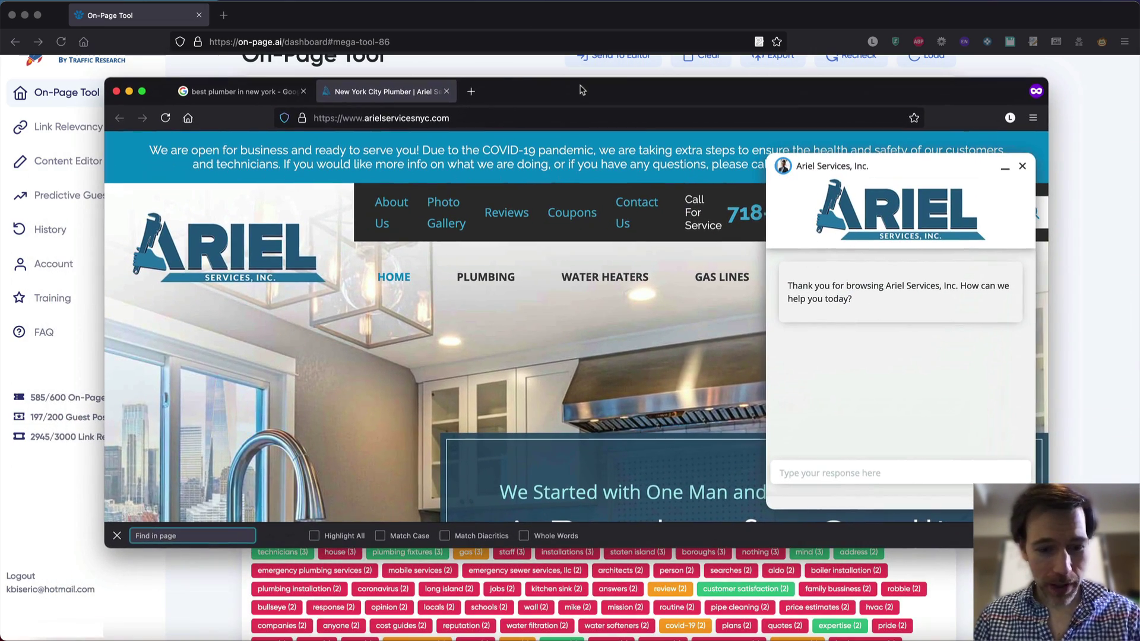
type("bathroom")
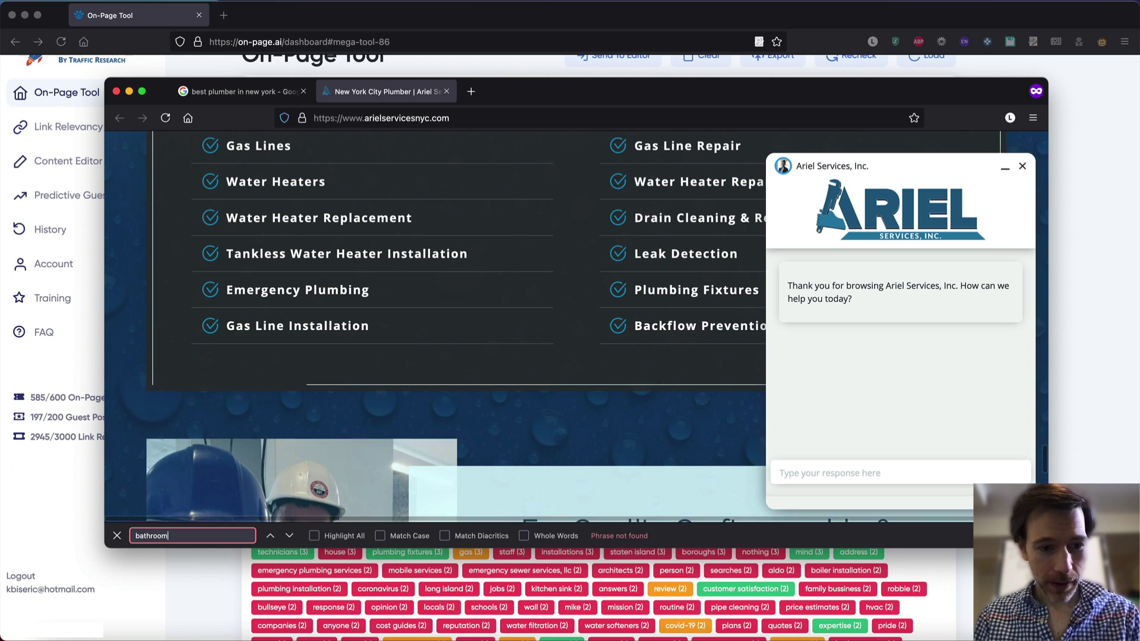
Search the website page for "toilet" again and return to the On-Page Tool report.
key("super+a")
type("toi")
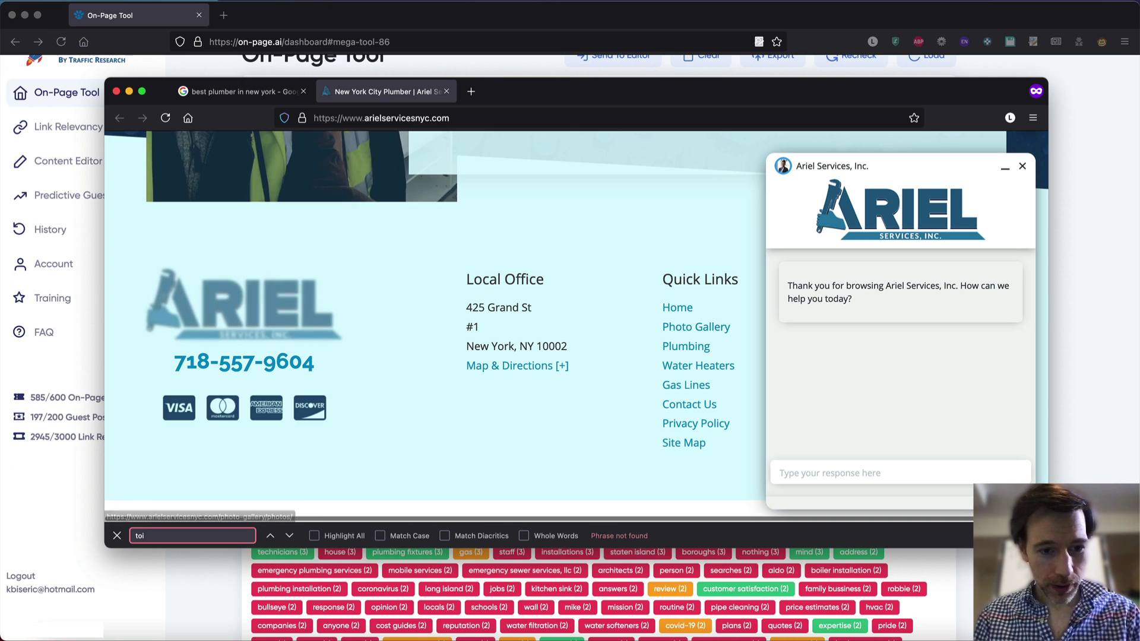
type("let")
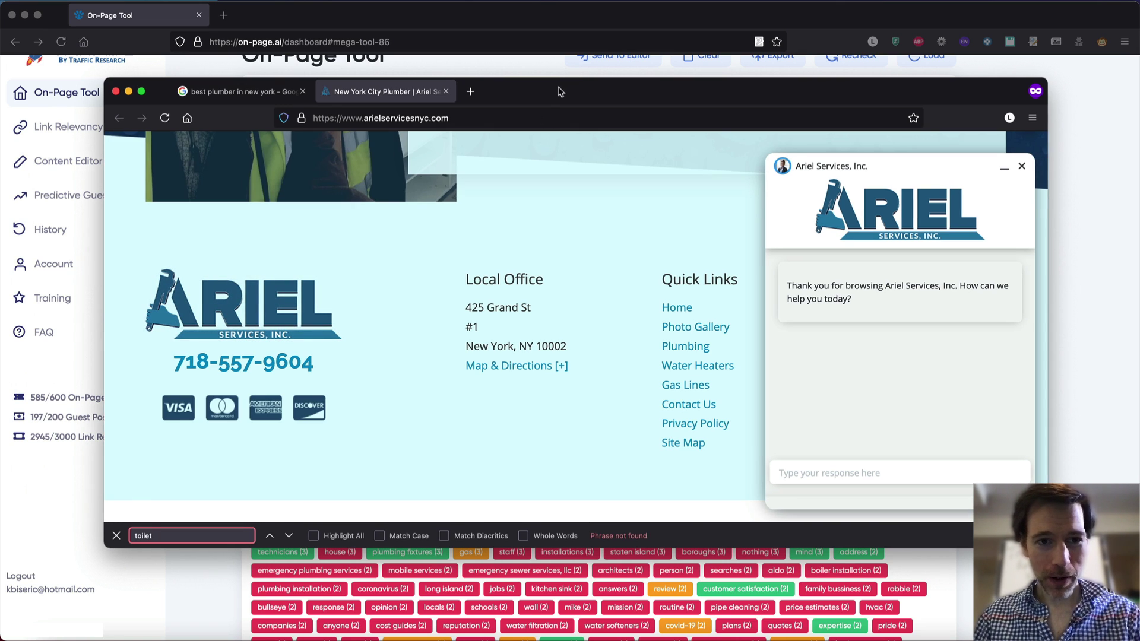
left_click_drag(558, 92, 586, 240)
left_click(223, 186)
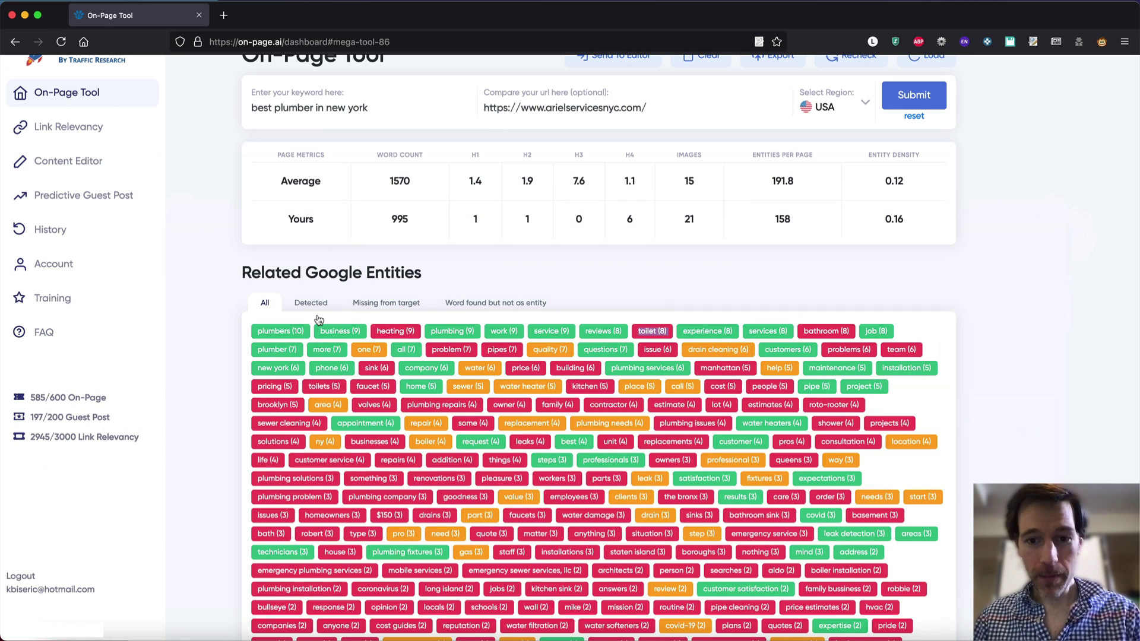
Examine the expanded Related Google Entities list, including "plumbers" and "heating", together with the page metrics above it.
left_click(666, 303)
scroll(665, 303, "down", 3)
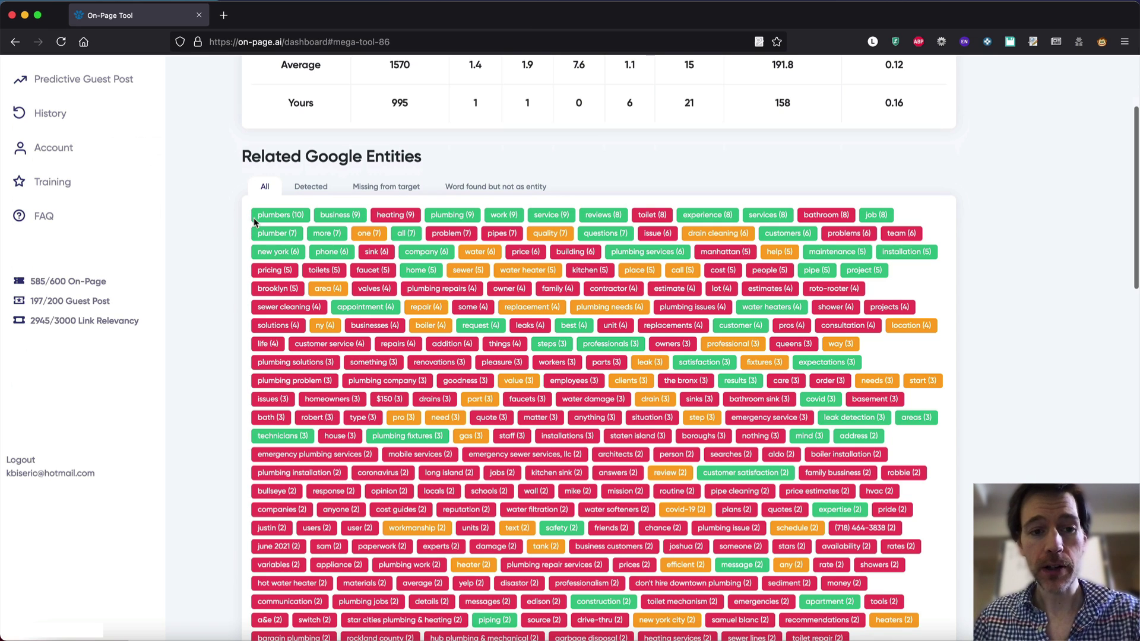
left_click_drag(260, 213, 282, 216)
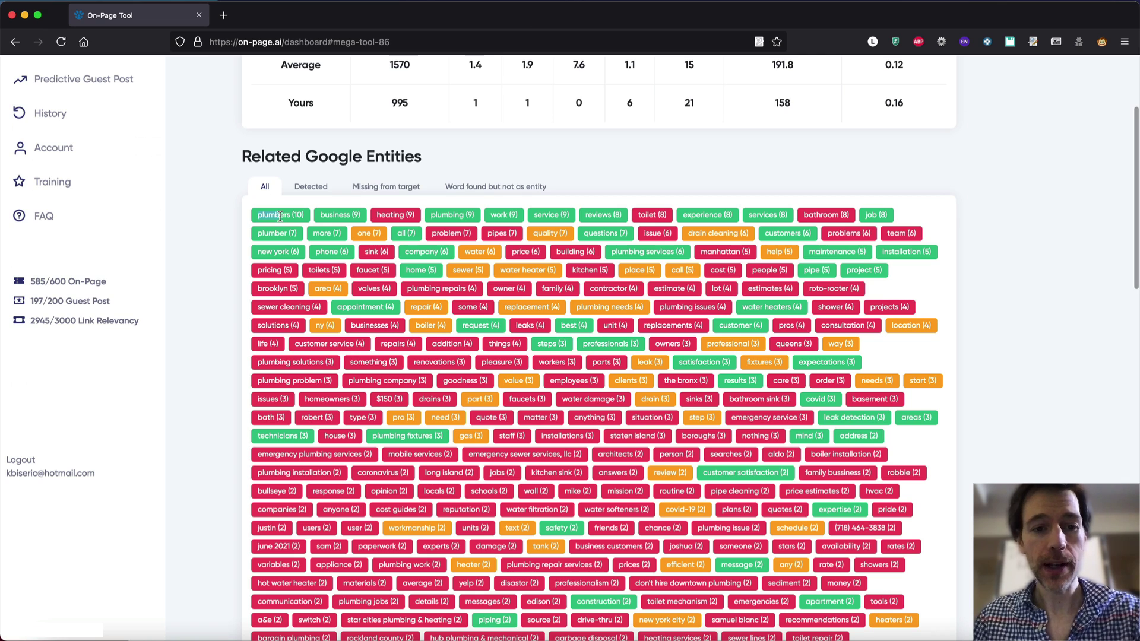
left_click(279, 216)
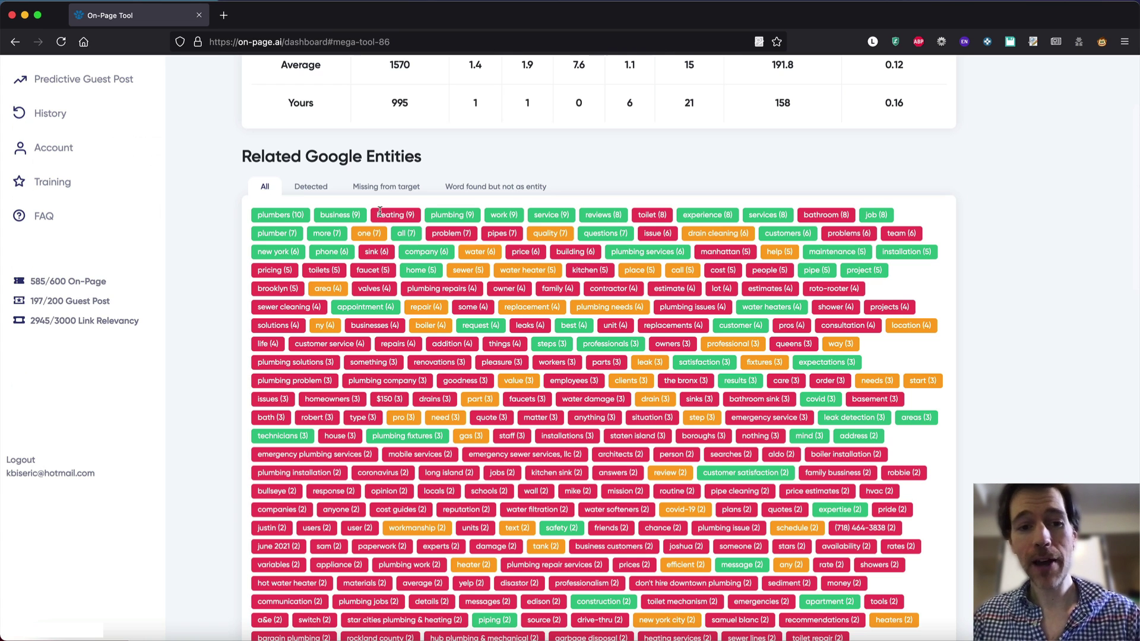
left_click_drag(379, 215, 530, 372)
left_click(530, 372)
scroll(531, 370, "up", 3)
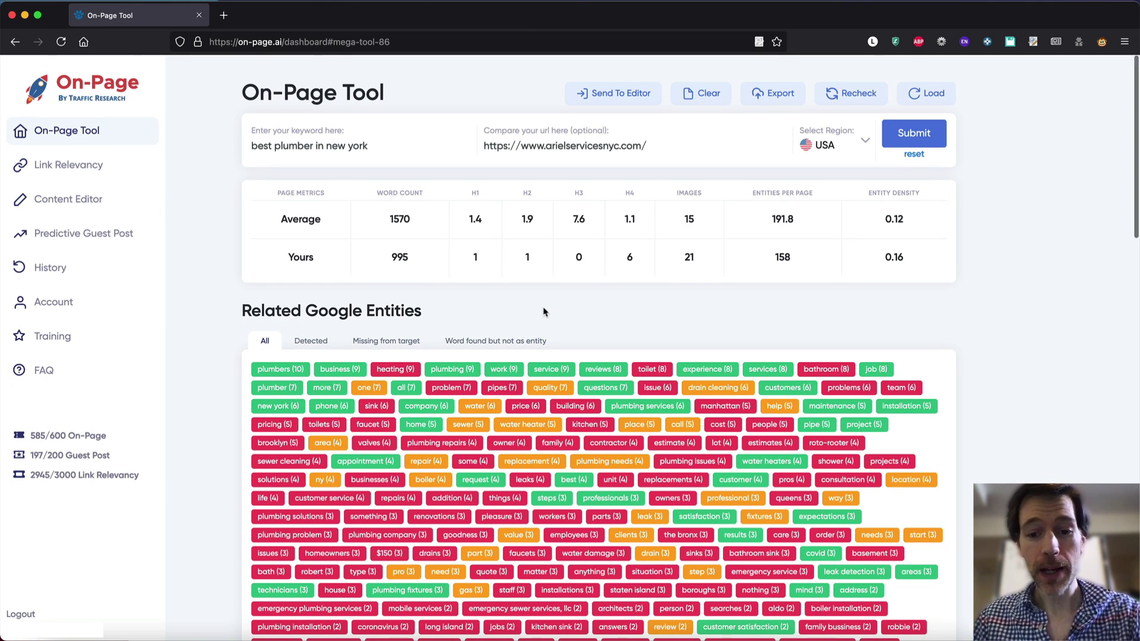
scroll(542, 308, "down", 2)
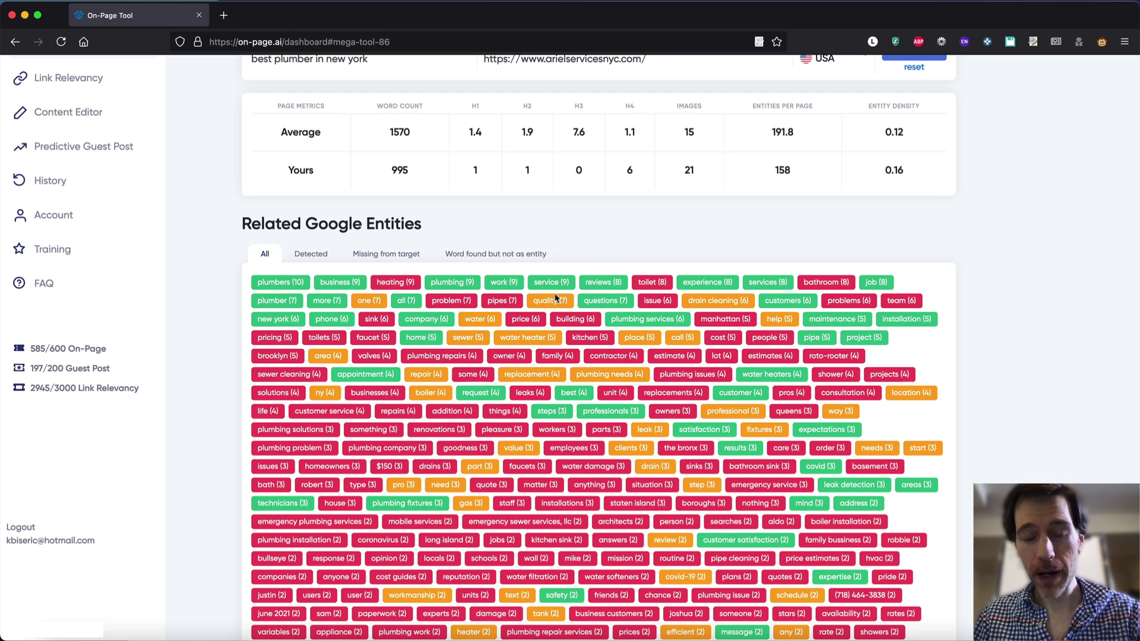
scroll(554, 303, "up", 3)
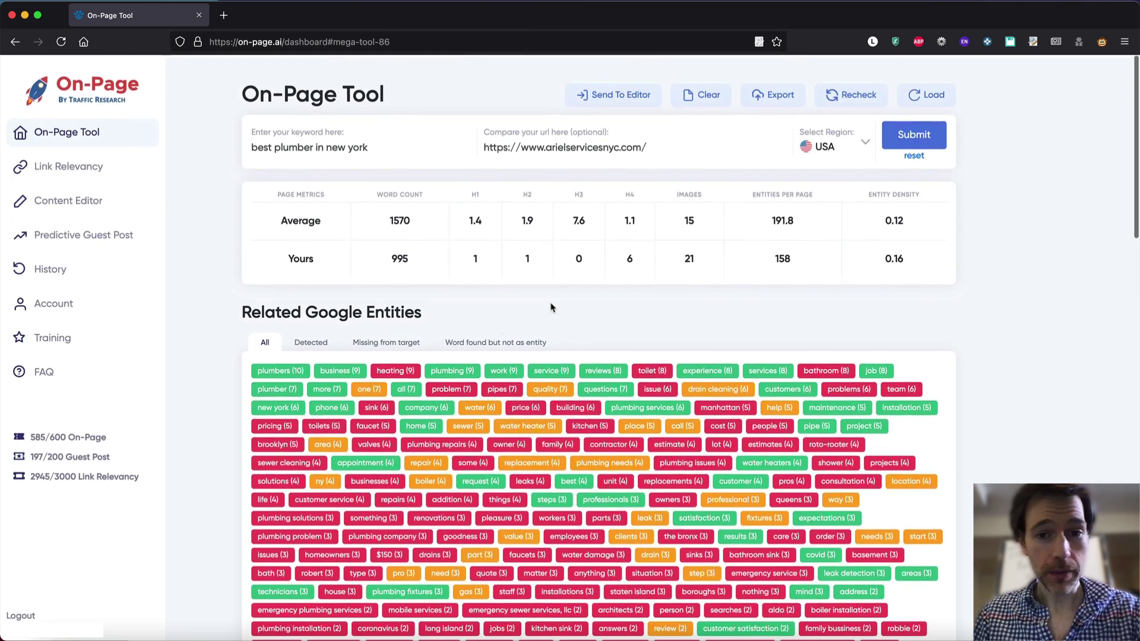
Review the Keyword Variations, Related Categories Entities, Page Classification and Specific Category Entities, comparing the top pages' category with the target page's.
scroll(539, 423, "down", 20)
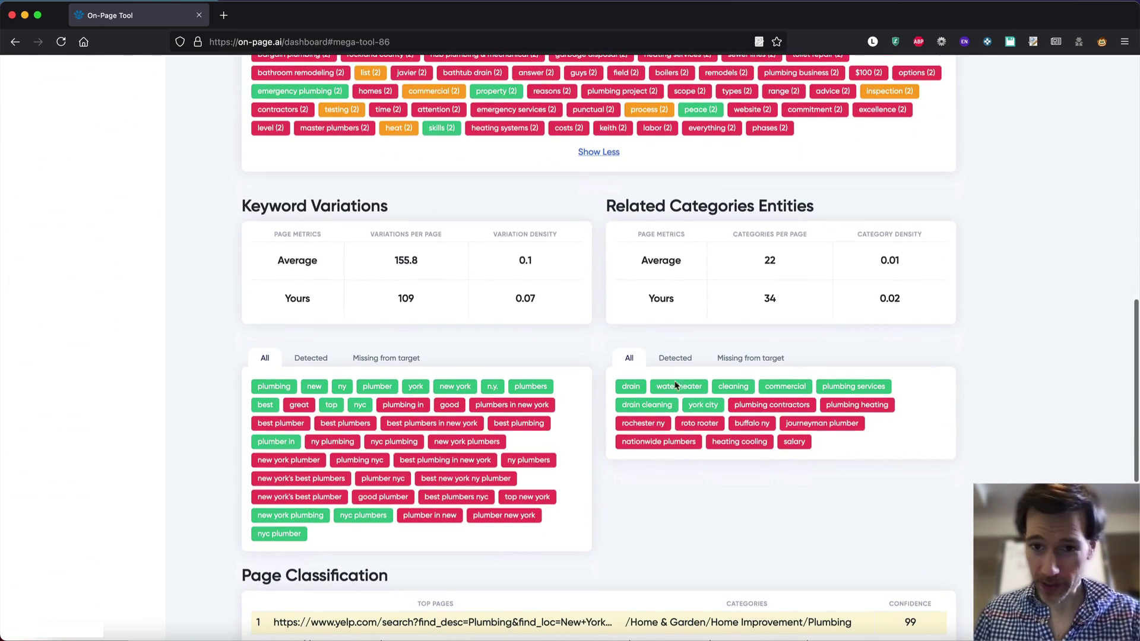
scroll(688, 411, "down", 5)
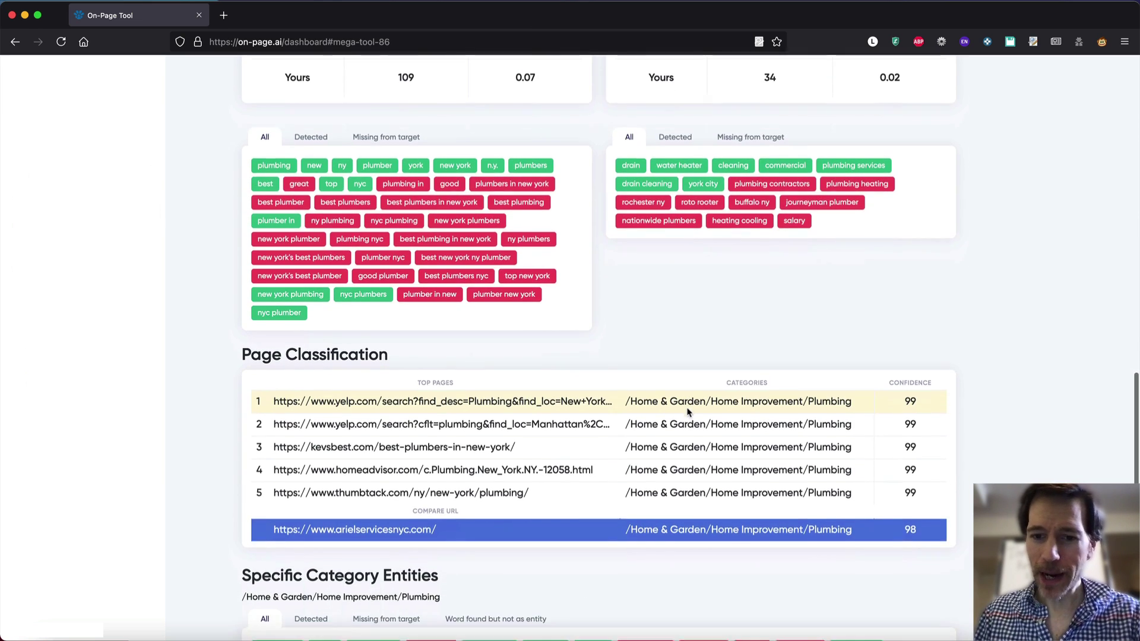
scroll(689, 411, "up", 1)
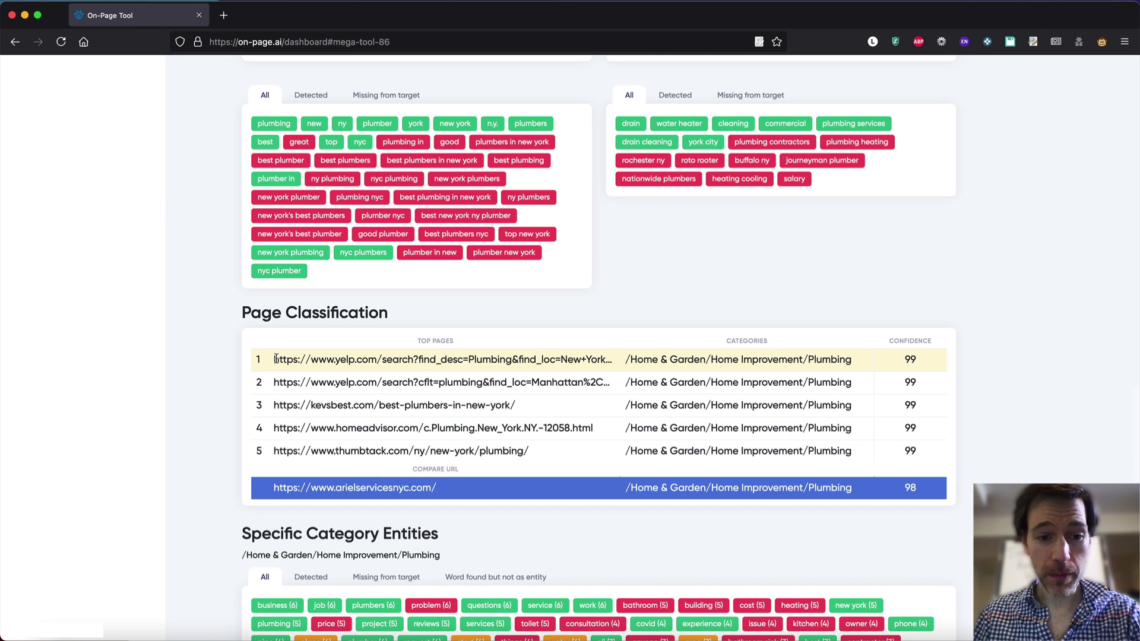
left_click_drag(272, 359, 853, 362)
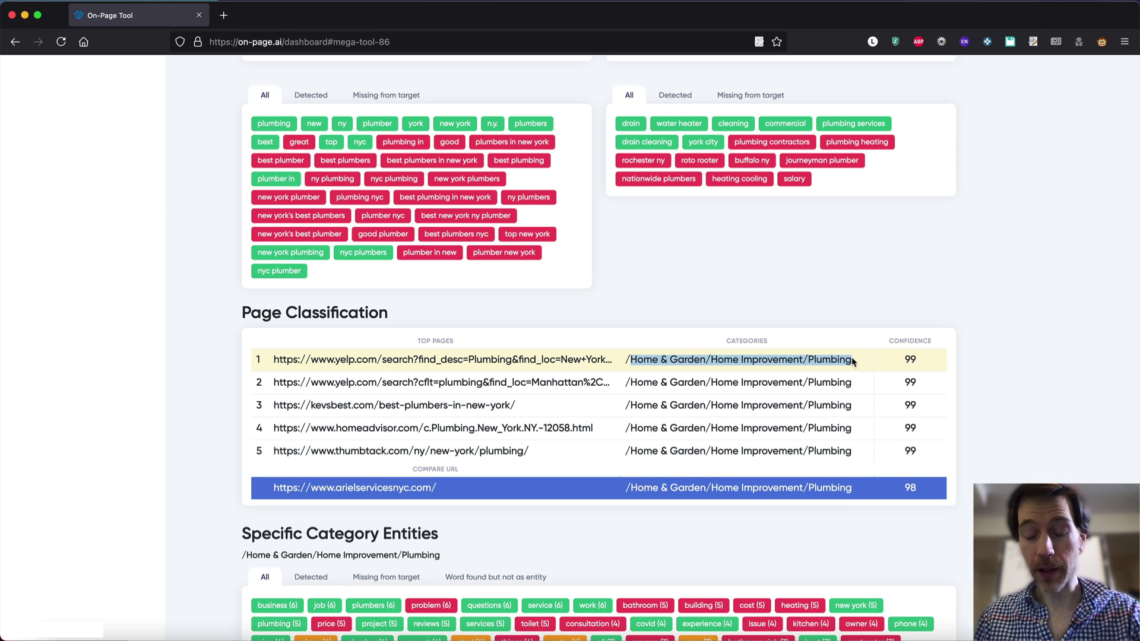
left_click(853, 361)
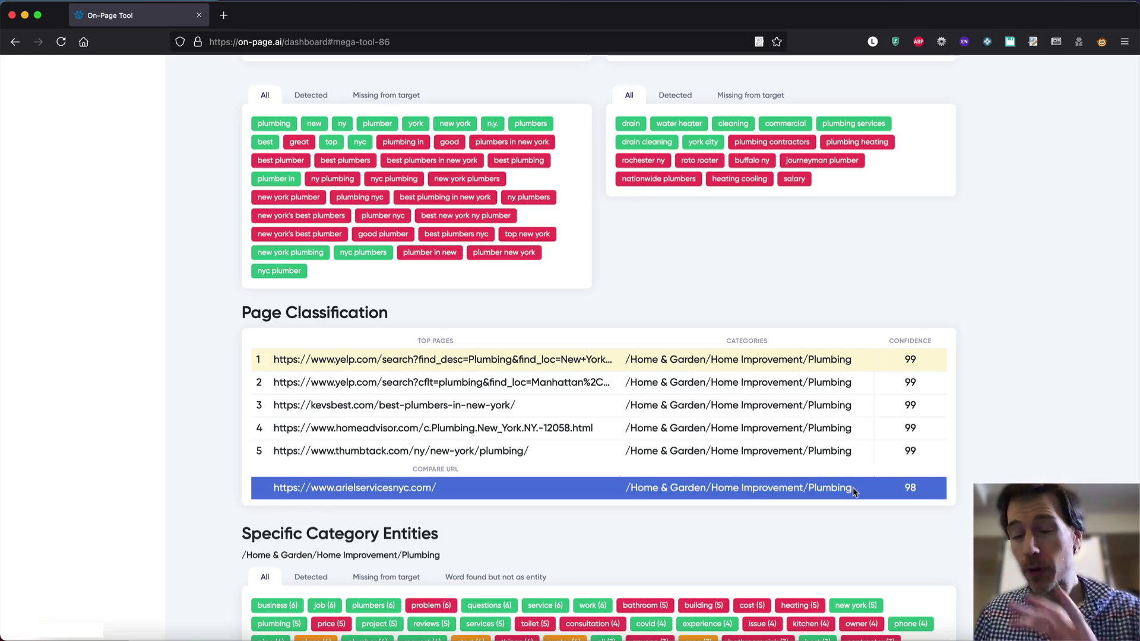
scroll(853, 492, "down", 5)
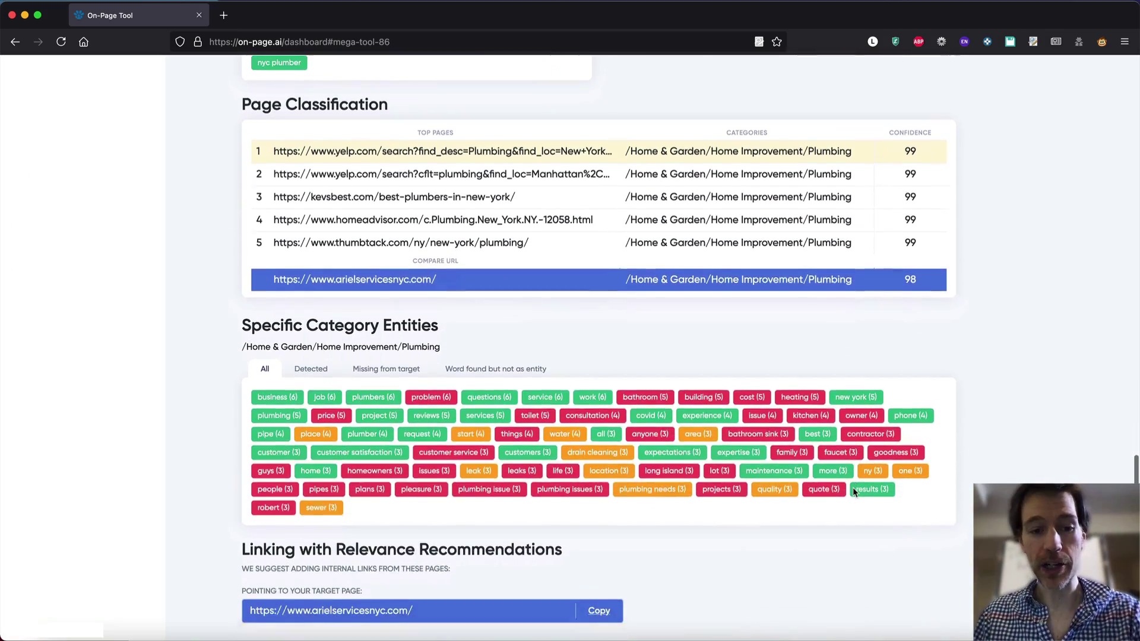
Send the analysed page for "best plumber in new york" from the report to the Content Editor.
scroll(853, 491, "up", 20)
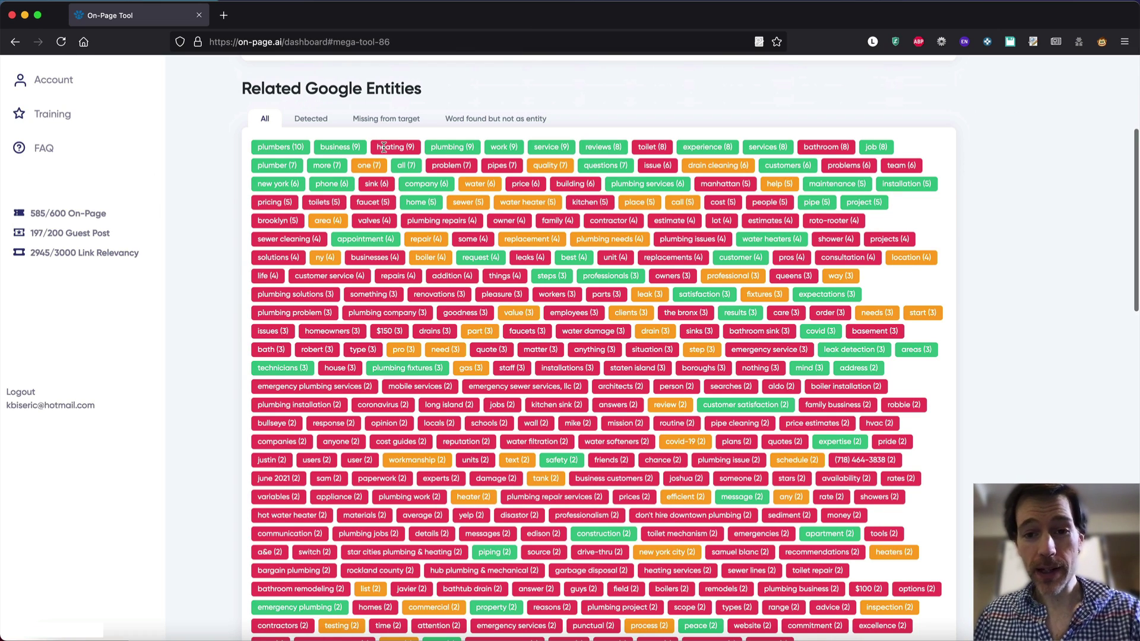
scroll(597, 273, "up", 5)
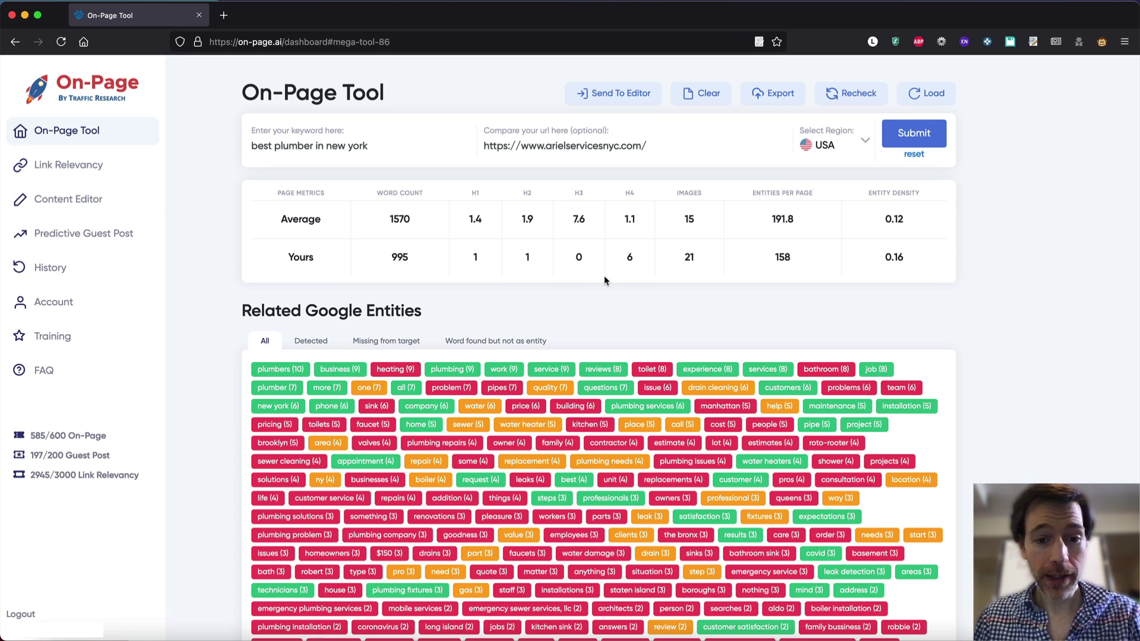
left_click(604, 96)
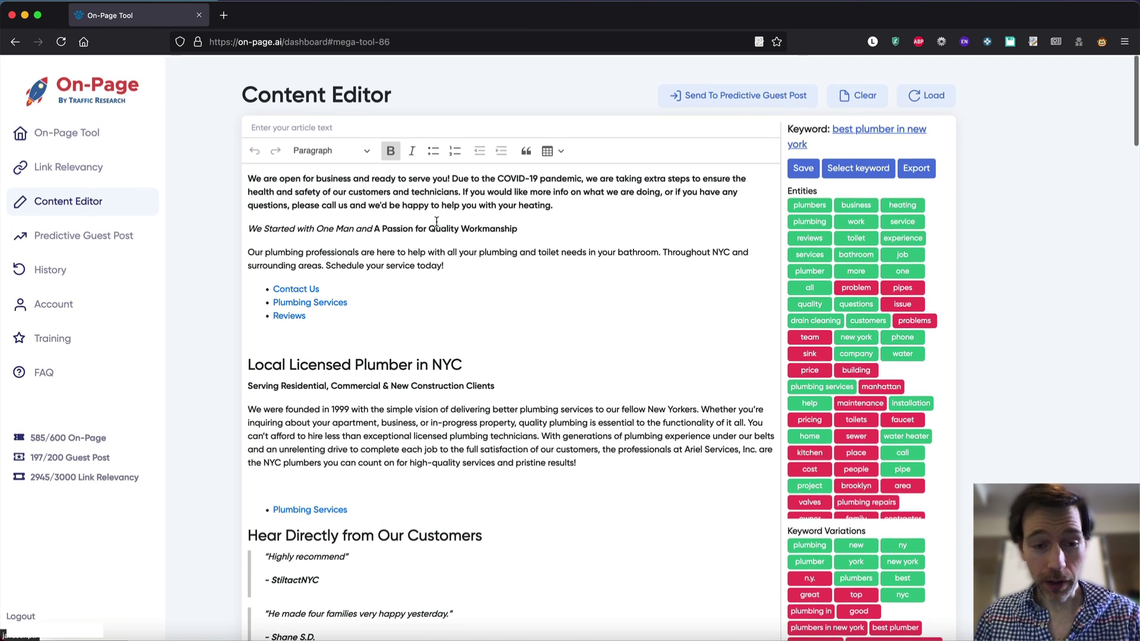
Copy the entire article text in the Content Editor and clear it from the editor.
left_click(526, 242)
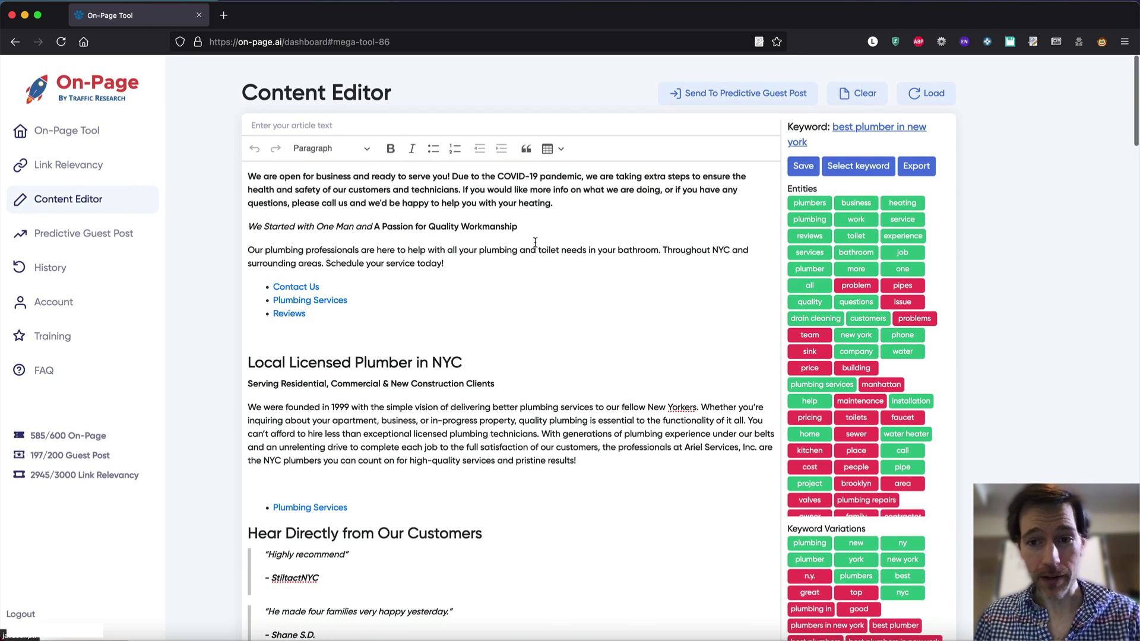
key("super+a")
key("super+c")
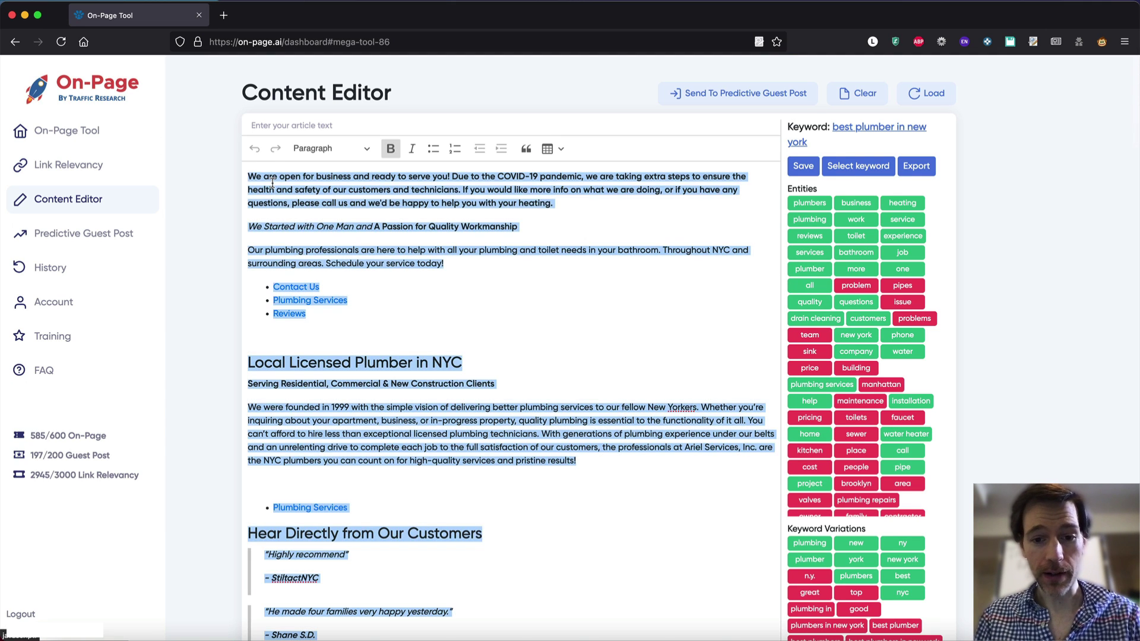
key("BackSpace")
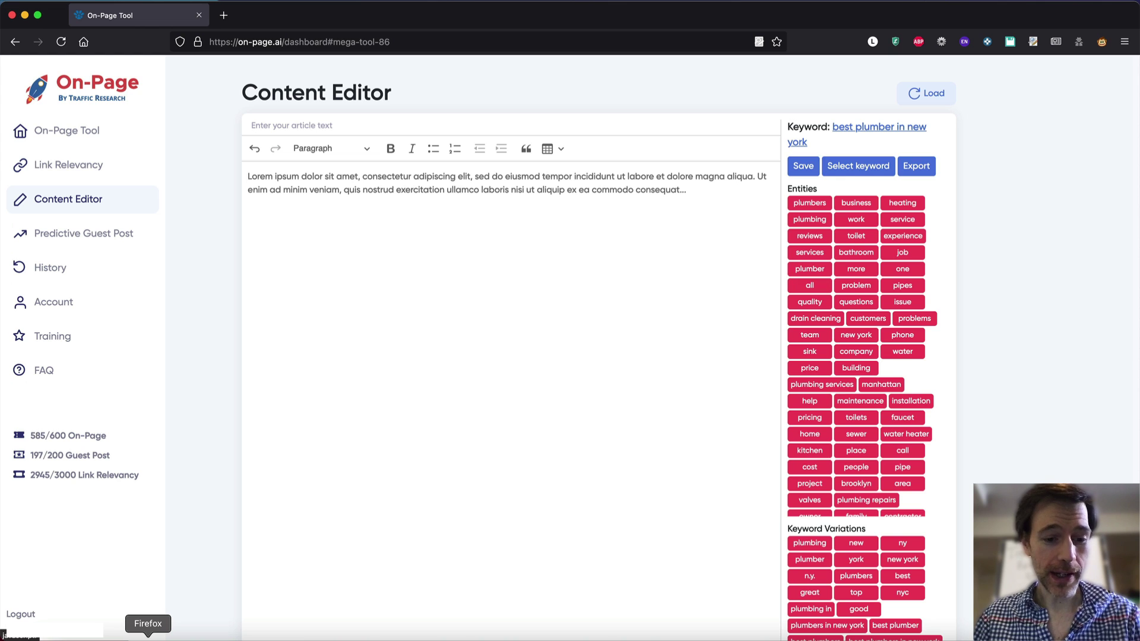
Switch to the Ariel Services website window and select the "Expert NYC Plumbers" heading and the text beneath it.
right_click(148, 637)
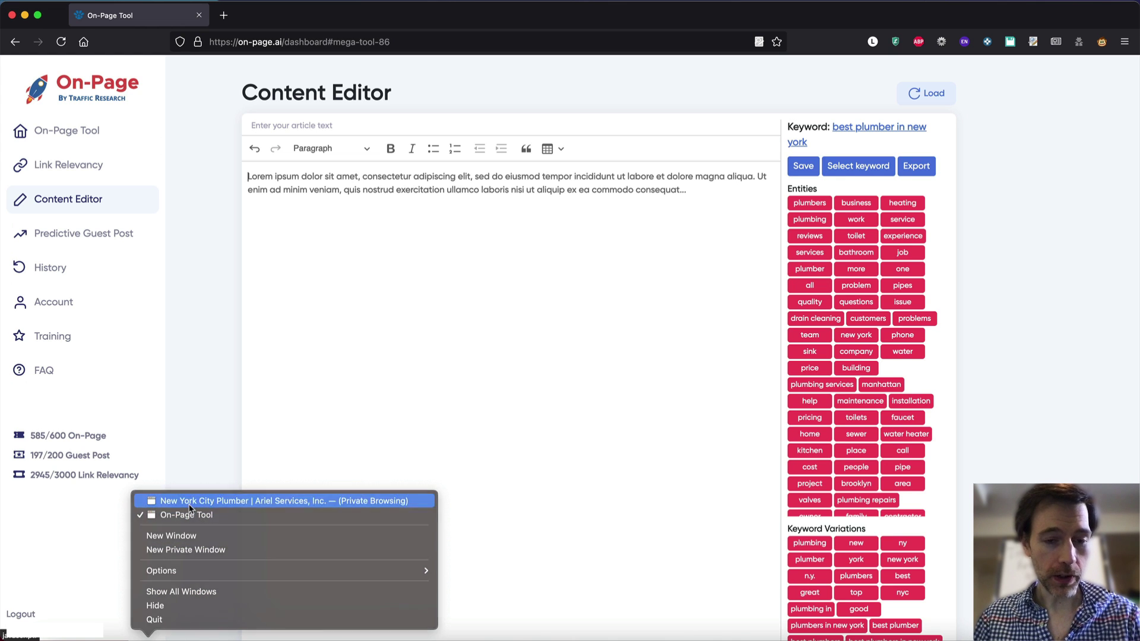
left_click(255, 502)
scroll(334, 432, "down", 2)
scroll(334, 432, "up", 10)
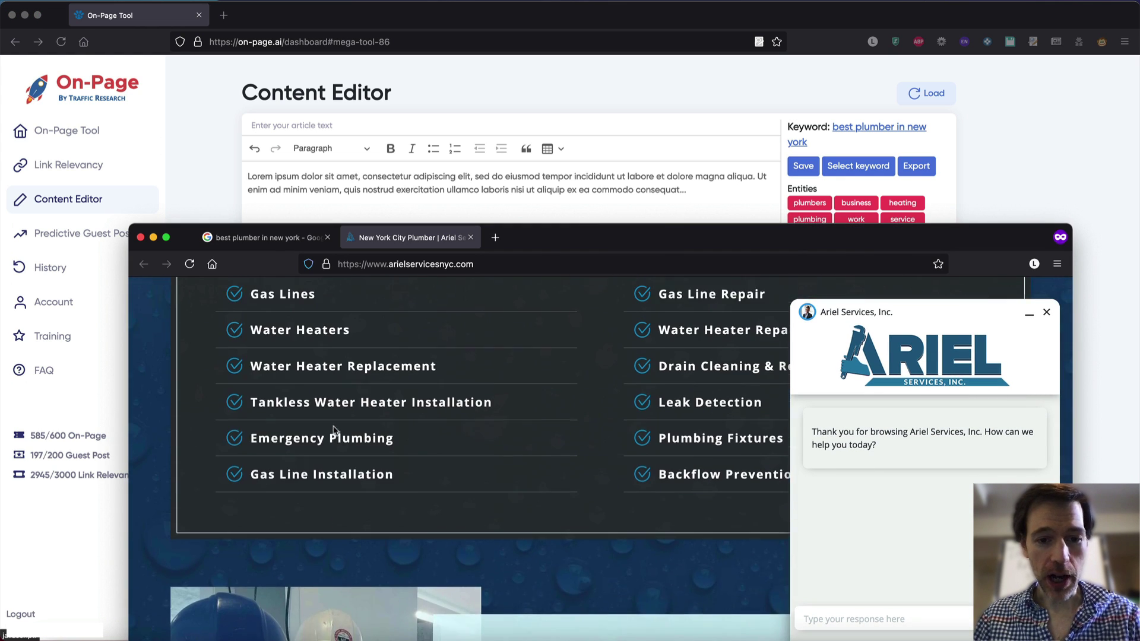
scroll(335, 431, "up", 6)
scroll(322, 317, "down", 3)
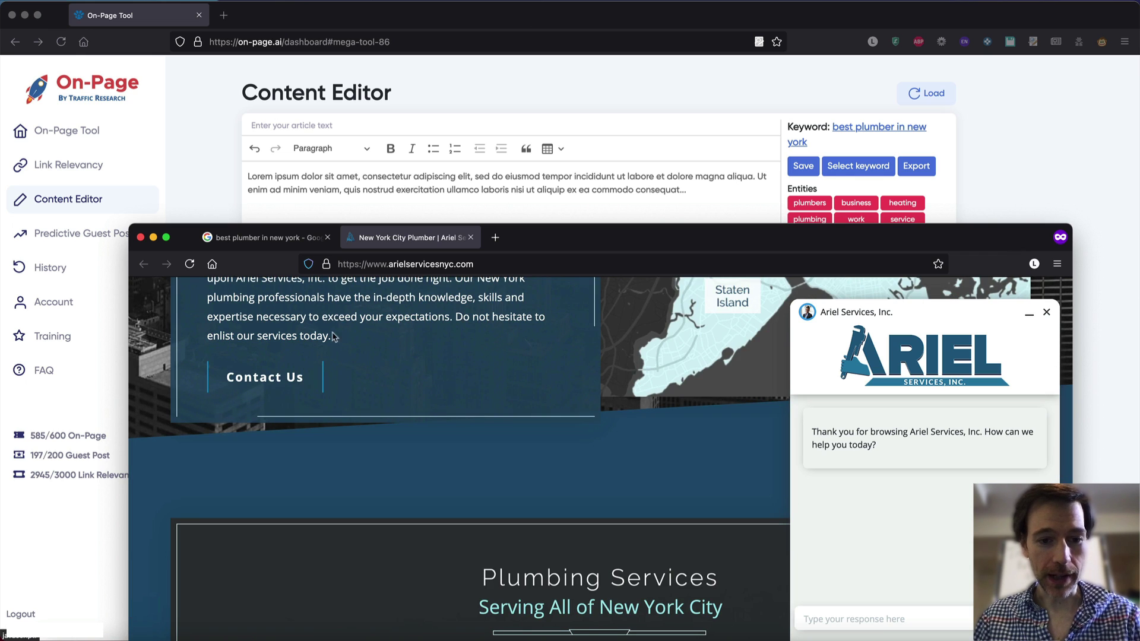
scroll(322, 317, "up", 5)
left_click_drag(206, 415, 397, 612)
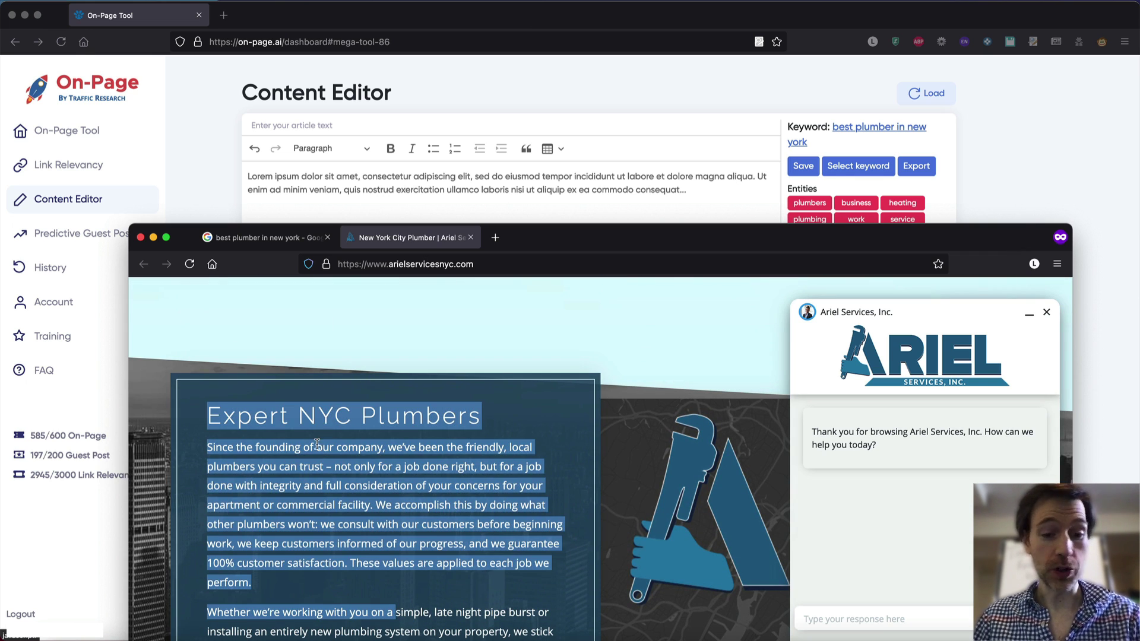
Return to the Content Editor and paste the copied article text into the empty editor.
left_click(336, 167)
key("super+v")
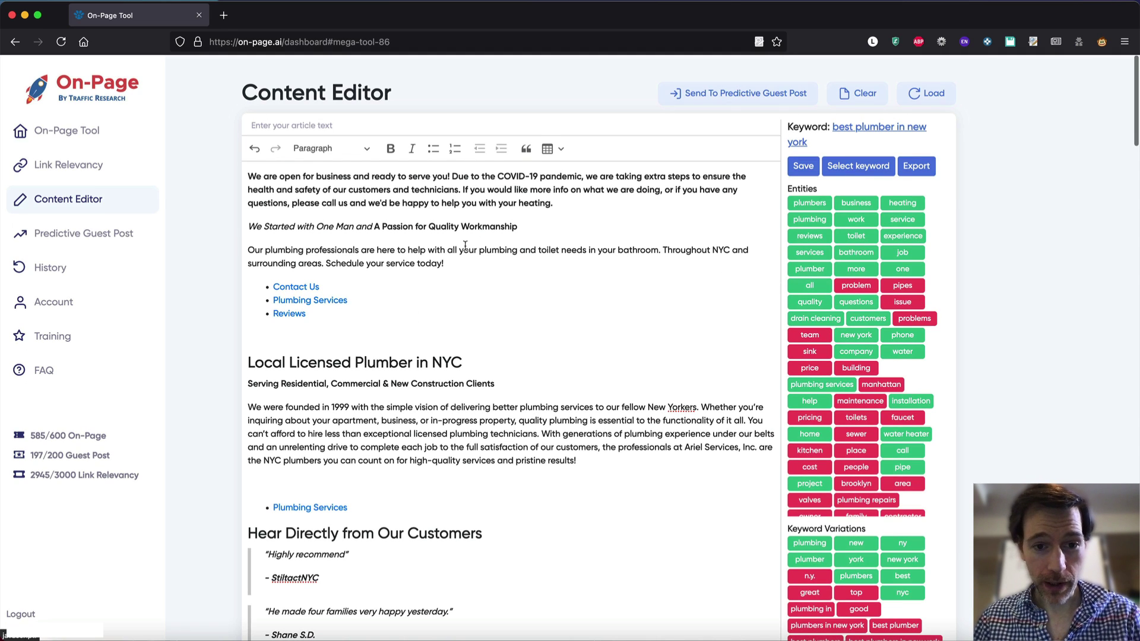
Extend the "Schedule your service today" sentence in the plumbing professionals paragraph with ", we can look at your pipes!".
left_click(447, 263)
key("BackSpace")
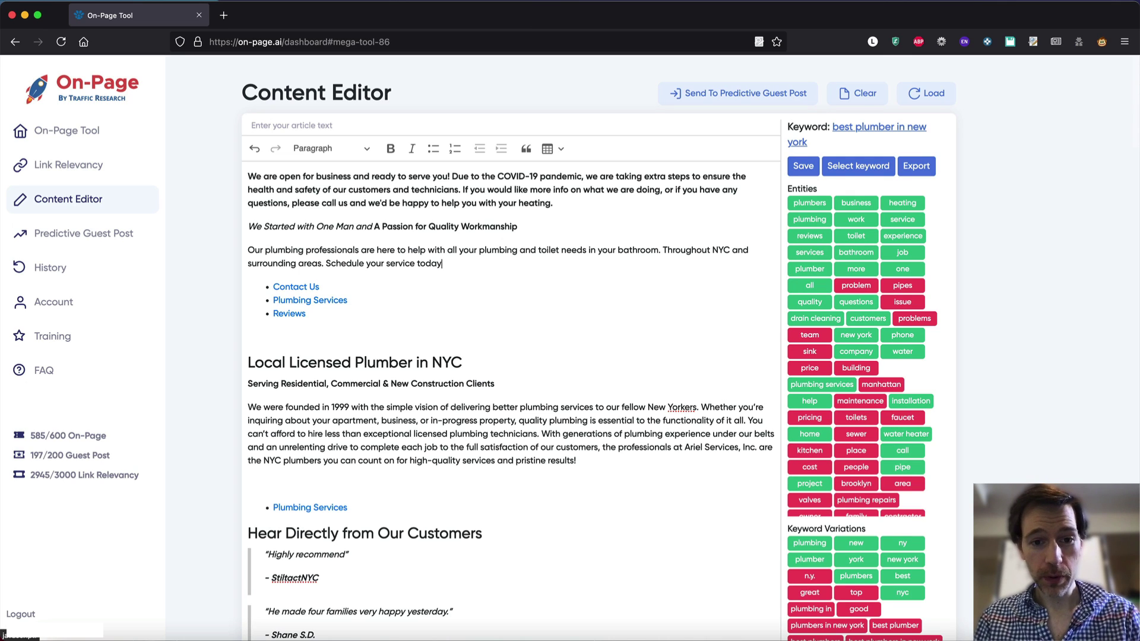
type(", we can")
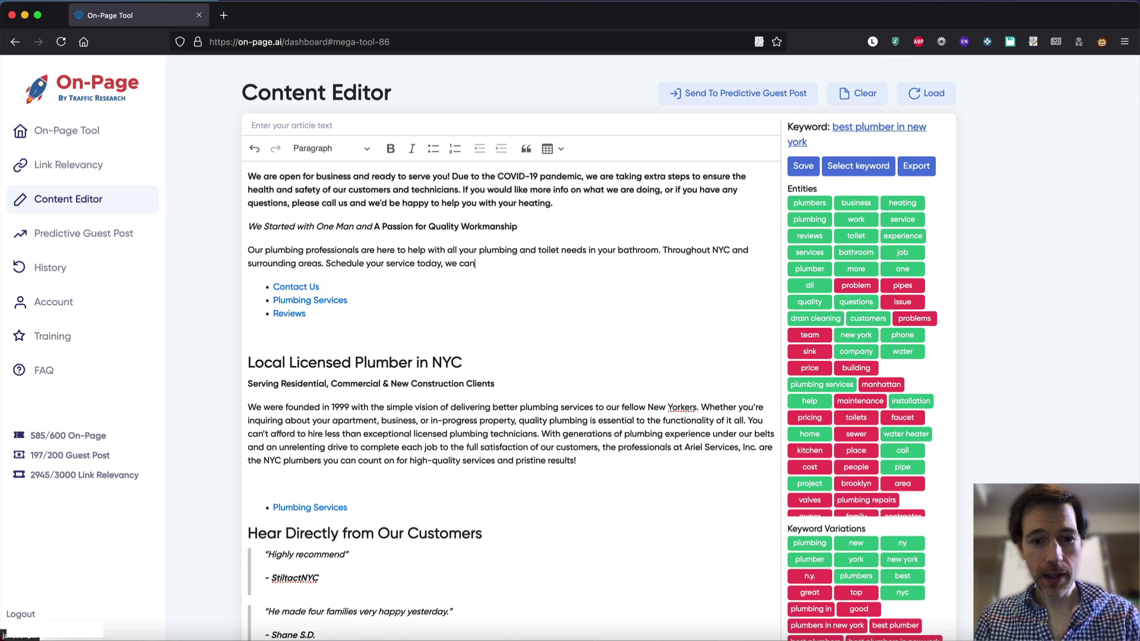
type(" look at your pi")
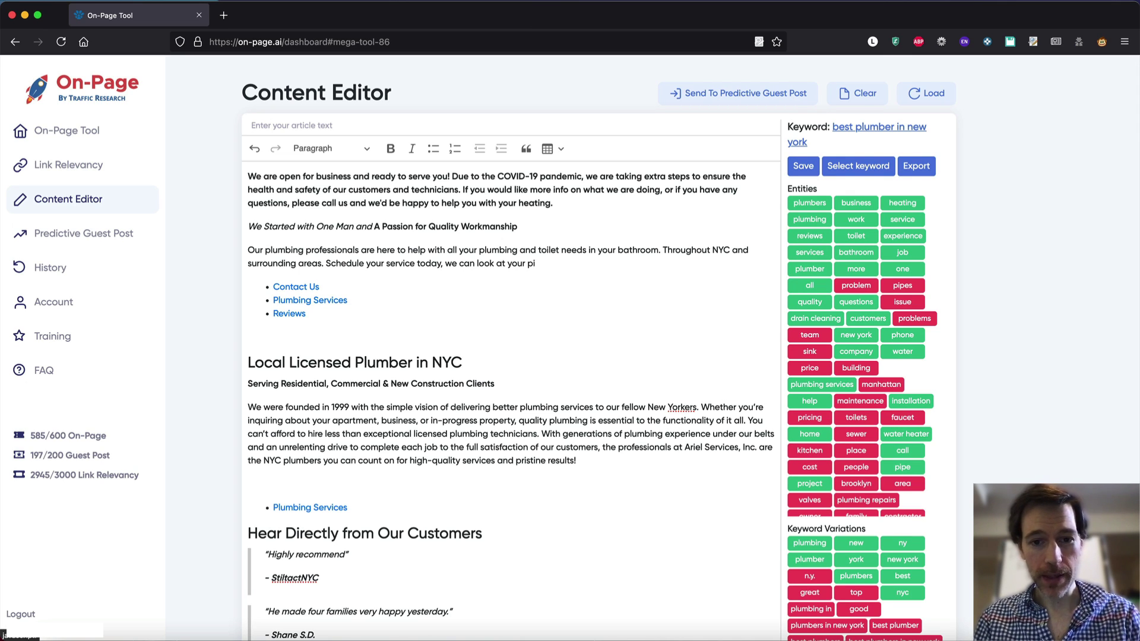
type("pes!")
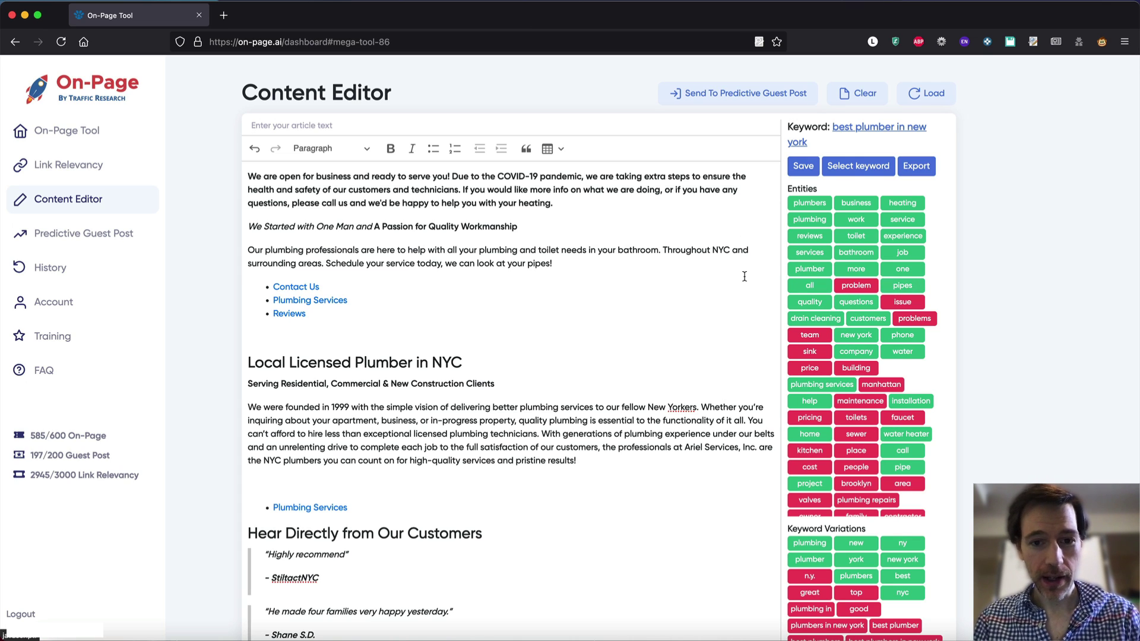
Add the text "If you have a problem we can resolve your issue" at the end of the same paragraph.
type(" If you have a problme")
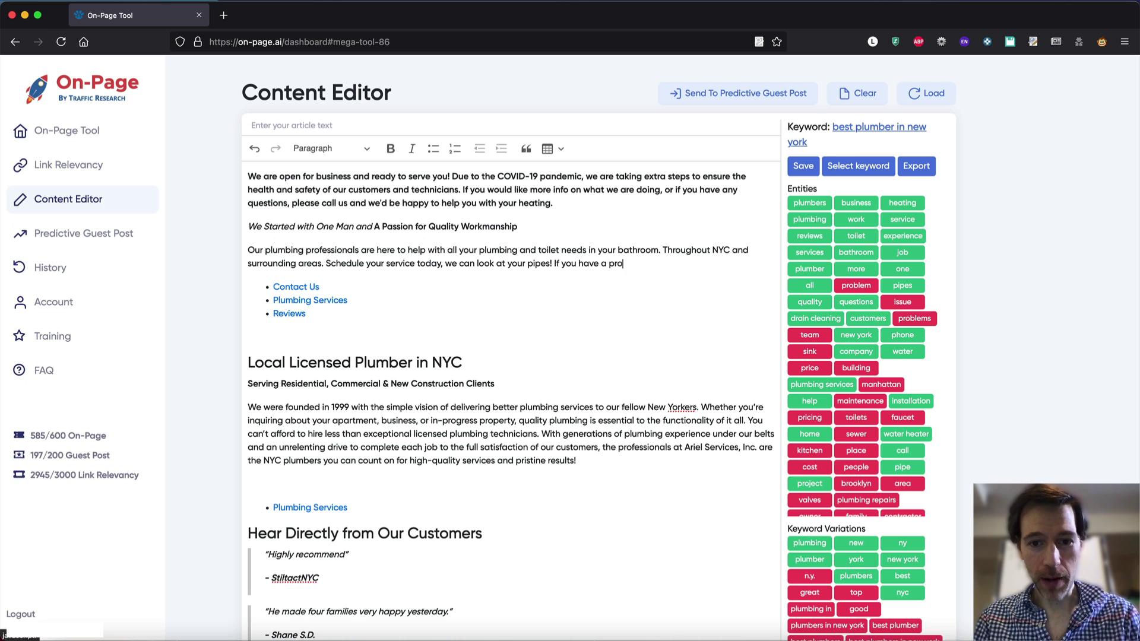
key("BackSpace")
key("BackSpace")
type("em")
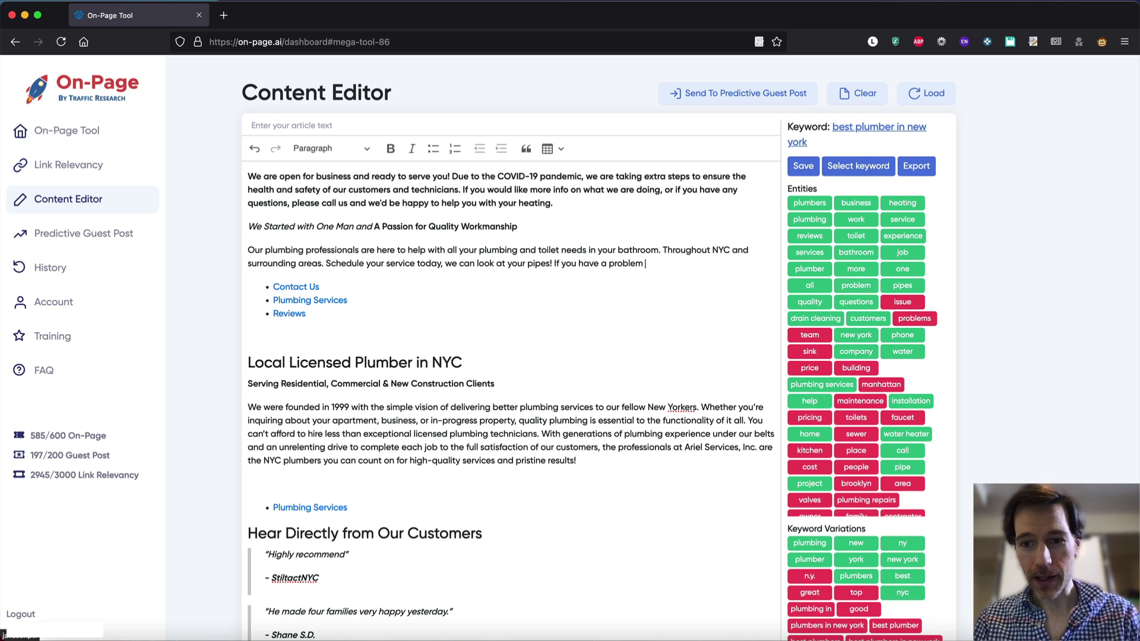
type(" we can resolv")
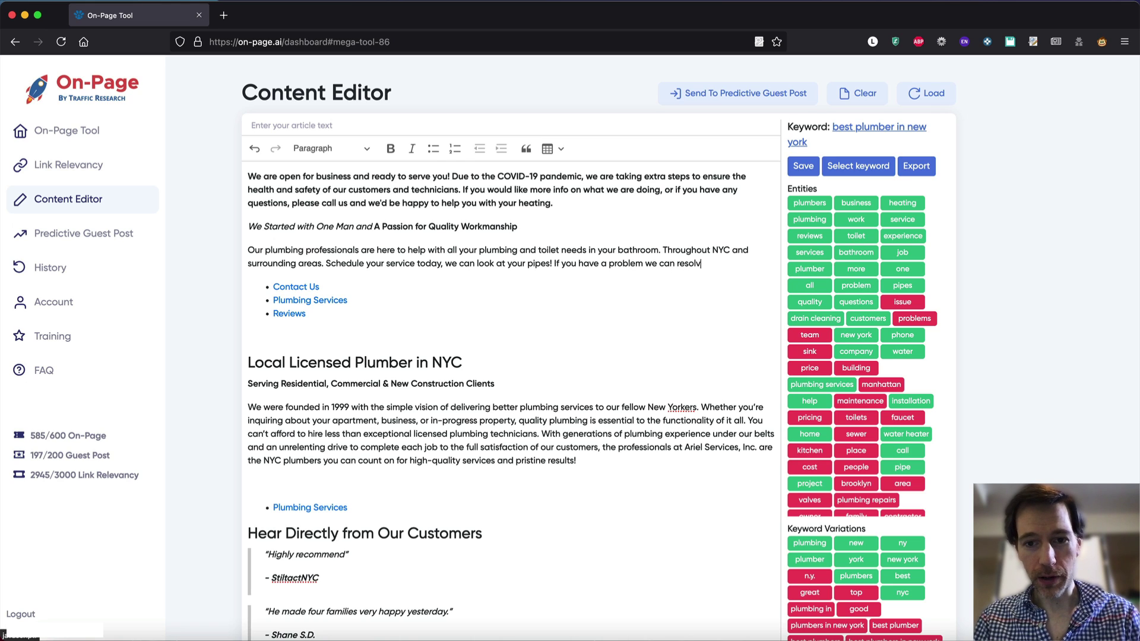
type("e your issue")
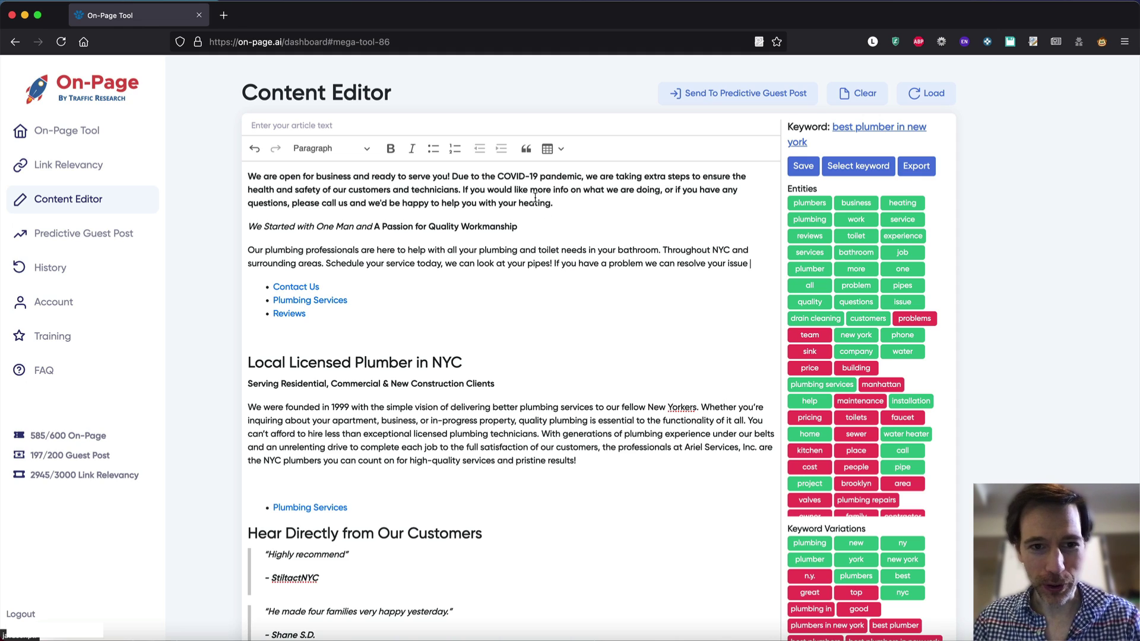
left_click(461, 189)
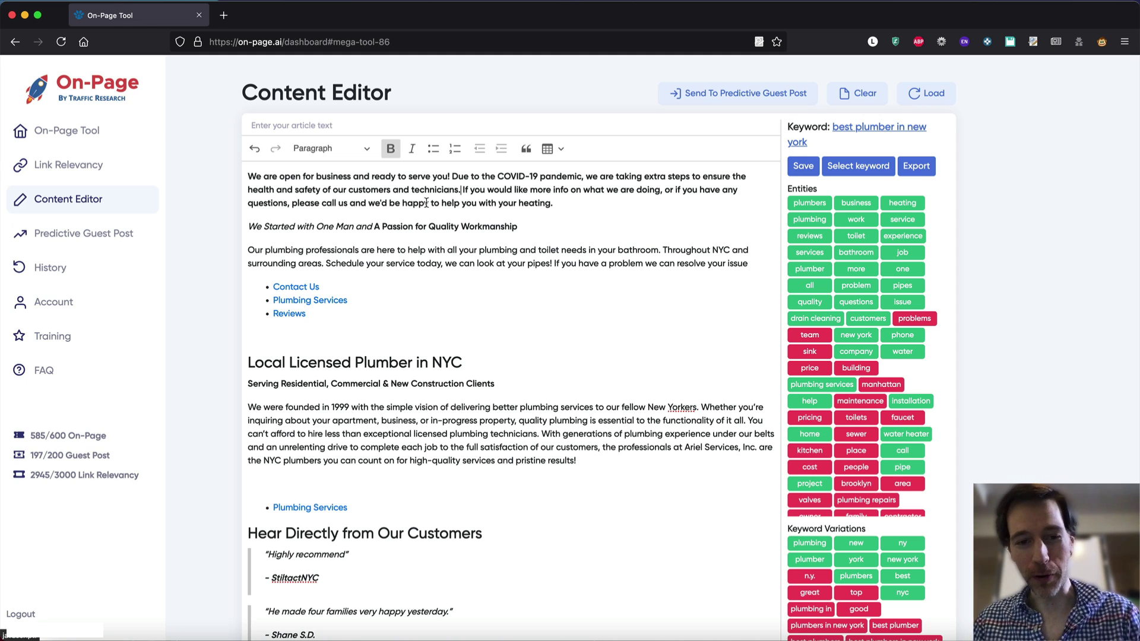
left_click_drag(549, 245, 526, 242)
left_click(552, 250)
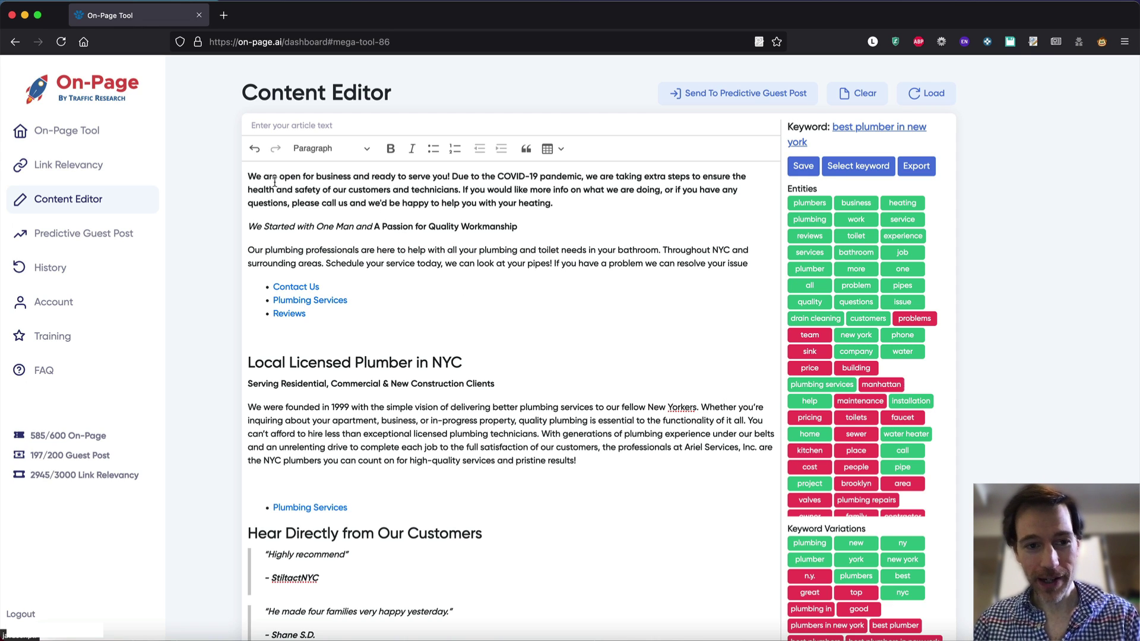
left_click_drag(250, 176, 668, 304)
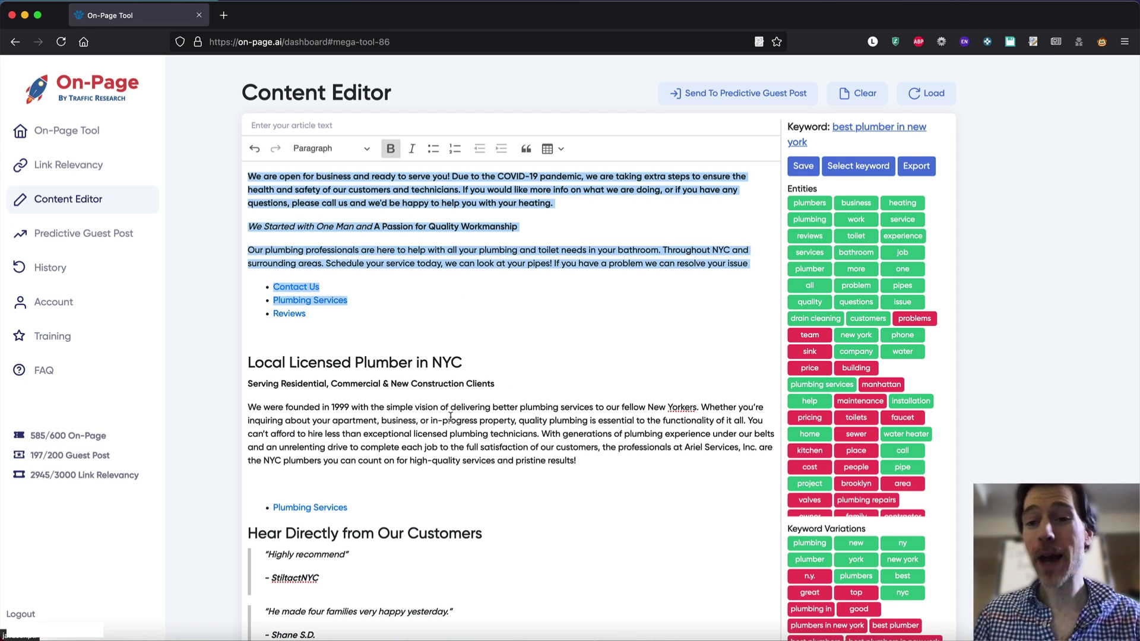
left_click(537, 392)
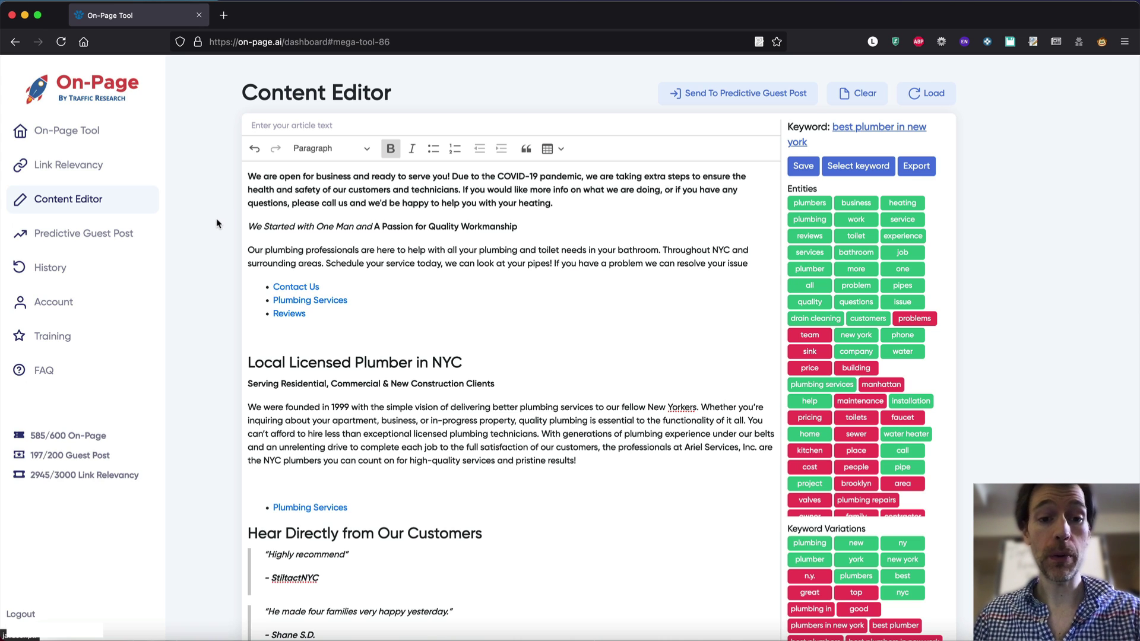
left_click(217, 223)
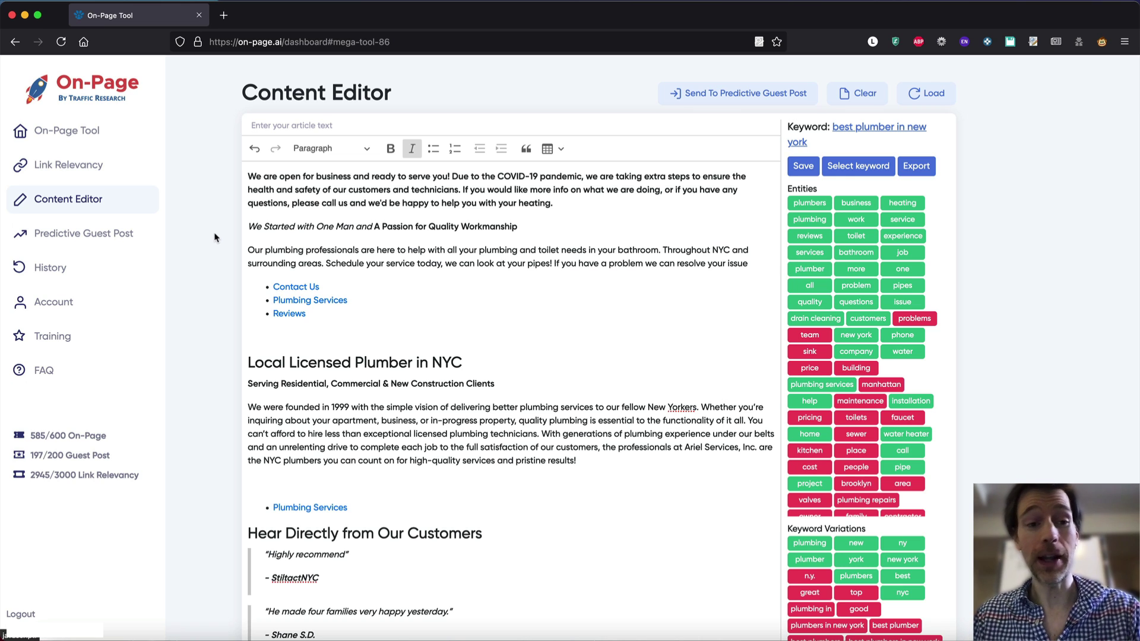
left_click(211, 204)
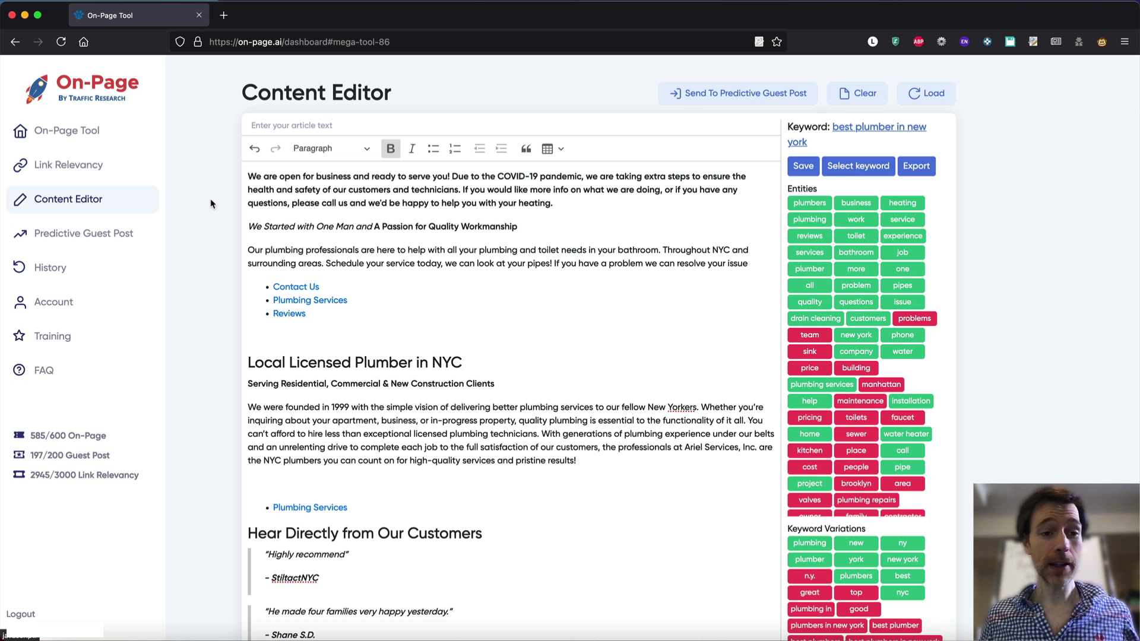